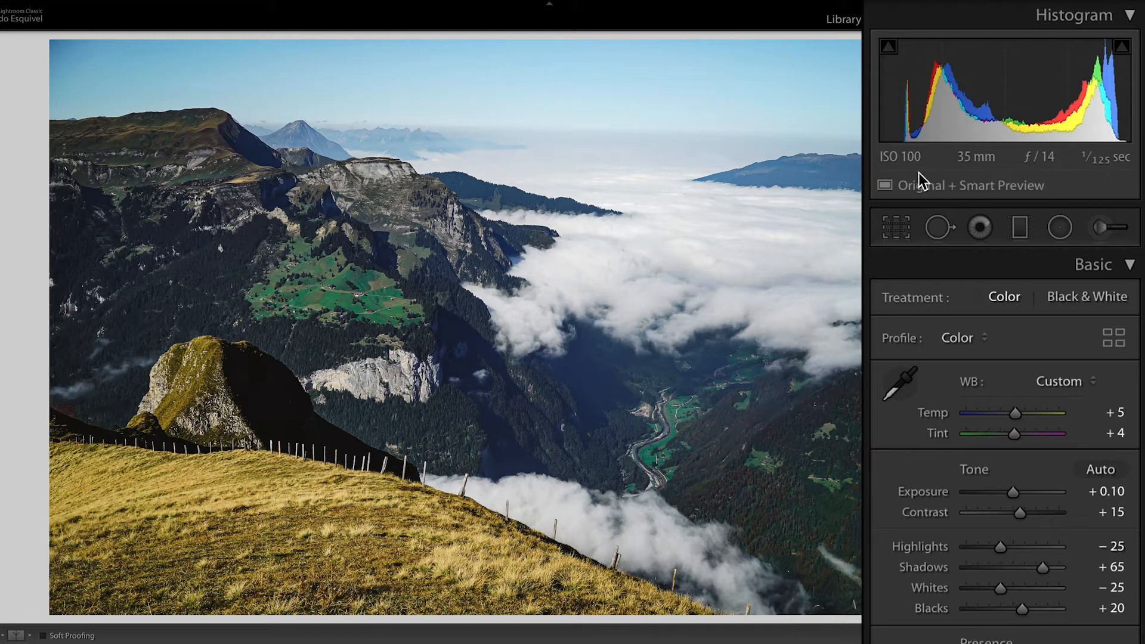
Try straightening the shadow end of the RGB tone curve into a linear diagonal, and undo it.
{"action": "scroll", "coordinate": [1057, 246], "scroll_direction": "down", "scroll_amount": 5}
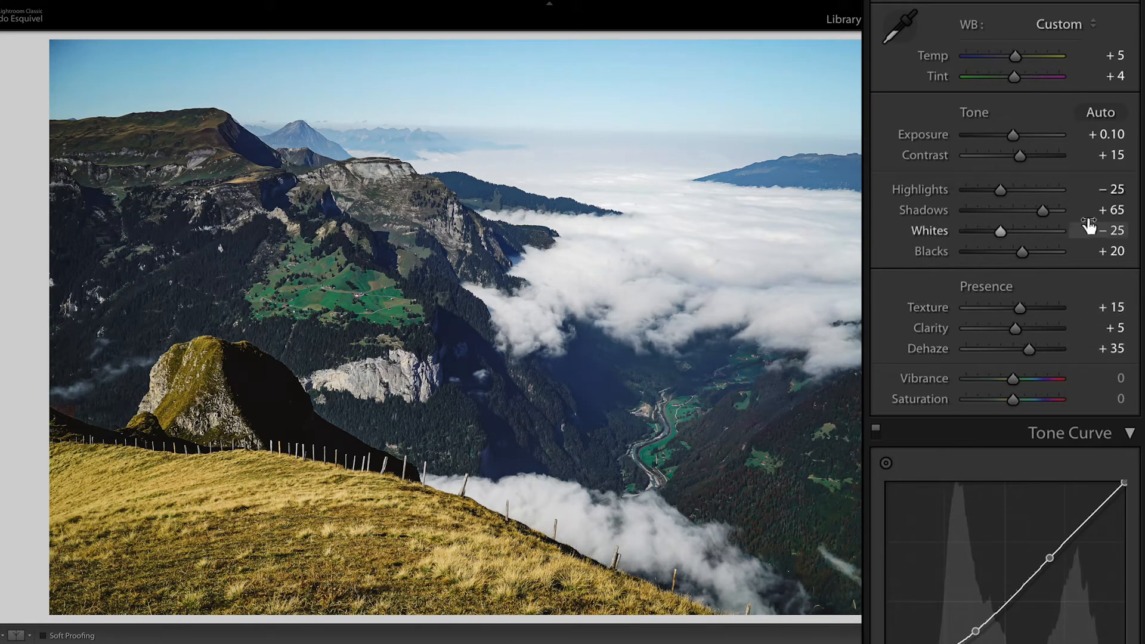
{"action": "scroll", "coordinate": [951, 571], "scroll_direction": "down", "scroll_amount": 5}
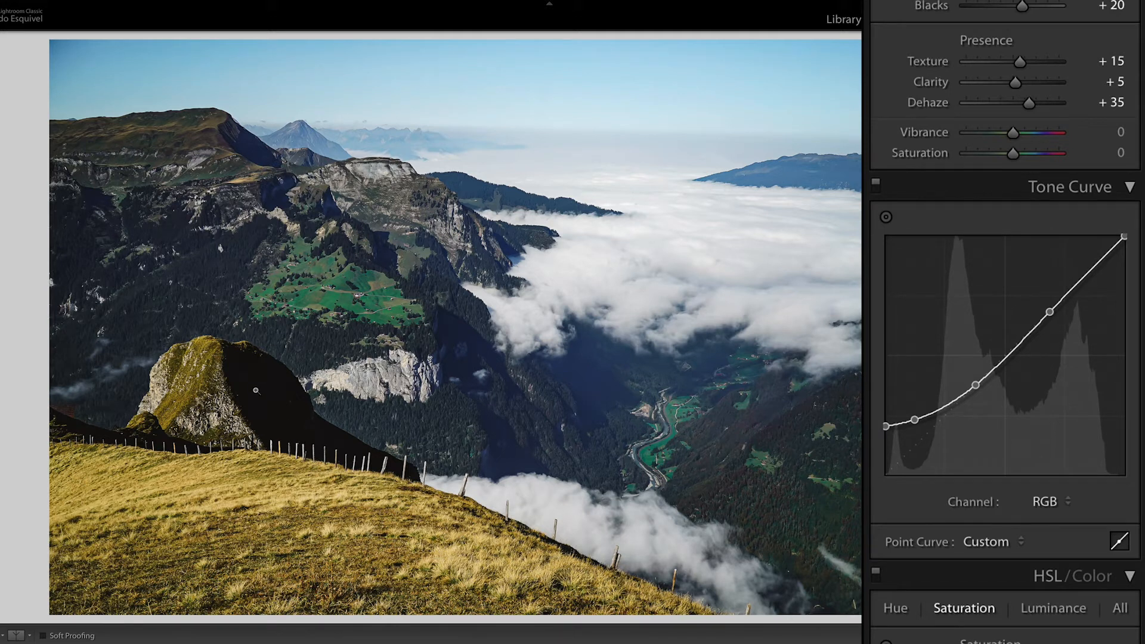
{"action": "left_click_drag", "start_coordinate": [914, 421], "coordinate": [884, 477]}
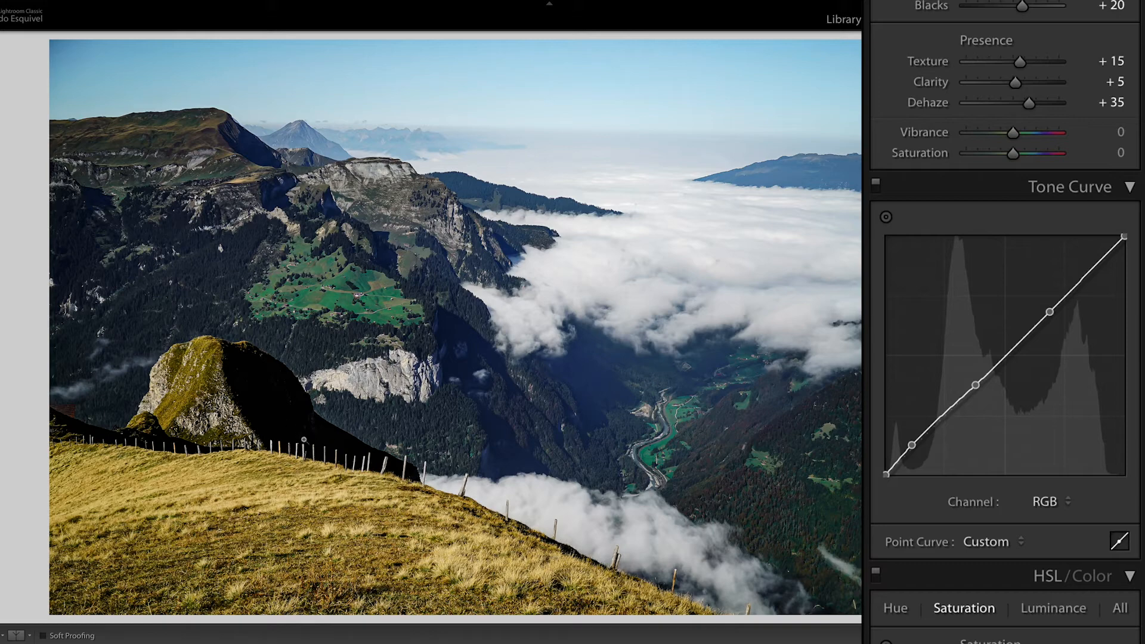
{"action": "key", "text": "ctrl+z"}
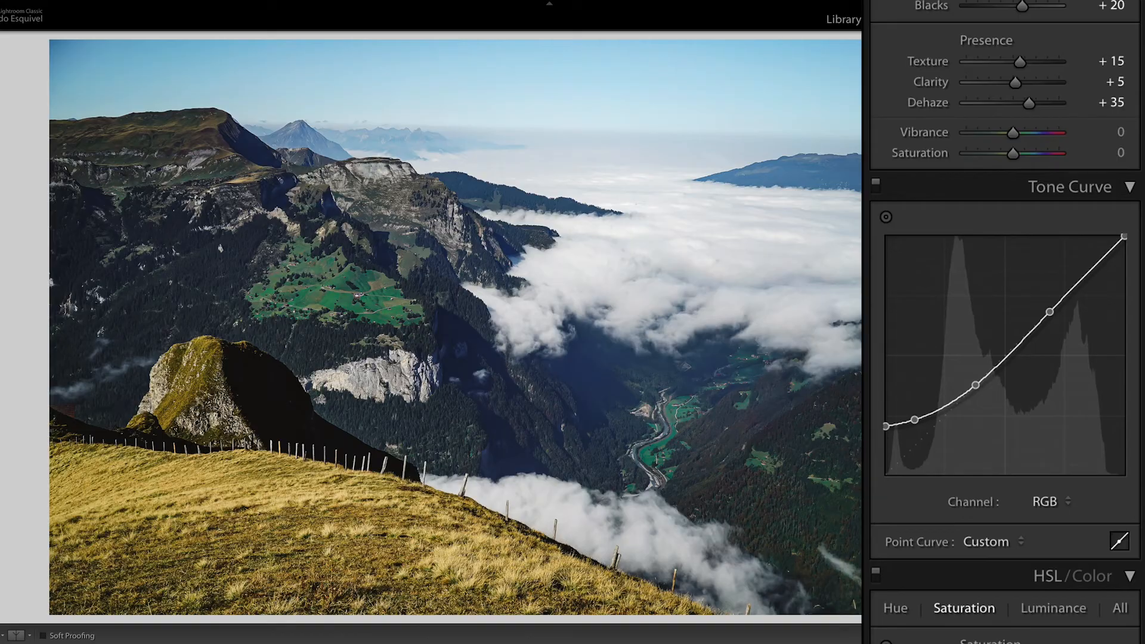
Try lowering the black point of the RGB tone curve to 16.9%, compare it with the prior curve, and undo the curve edits.
{"action": "left_click", "coordinate": [915, 421]}
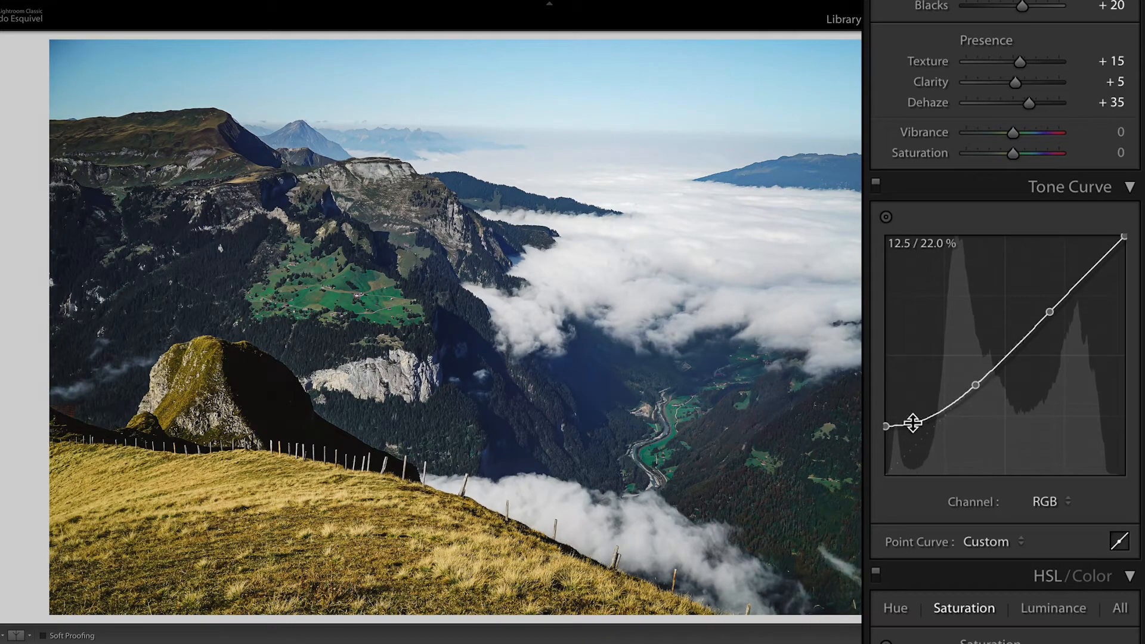
{"action": "left_click_drag", "start_coordinate": [887, 426], "coordinate": [882, 435]}
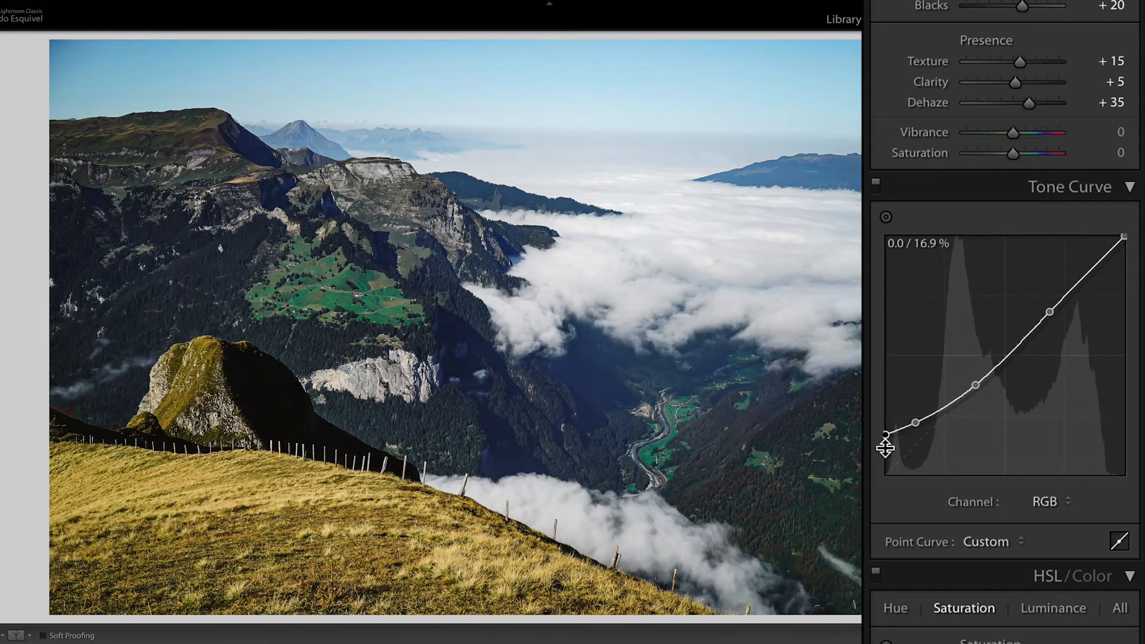
{"action": "key", "text": "ctrl+z"}
{"action": "key", "text": "ctrl+shift+z"}
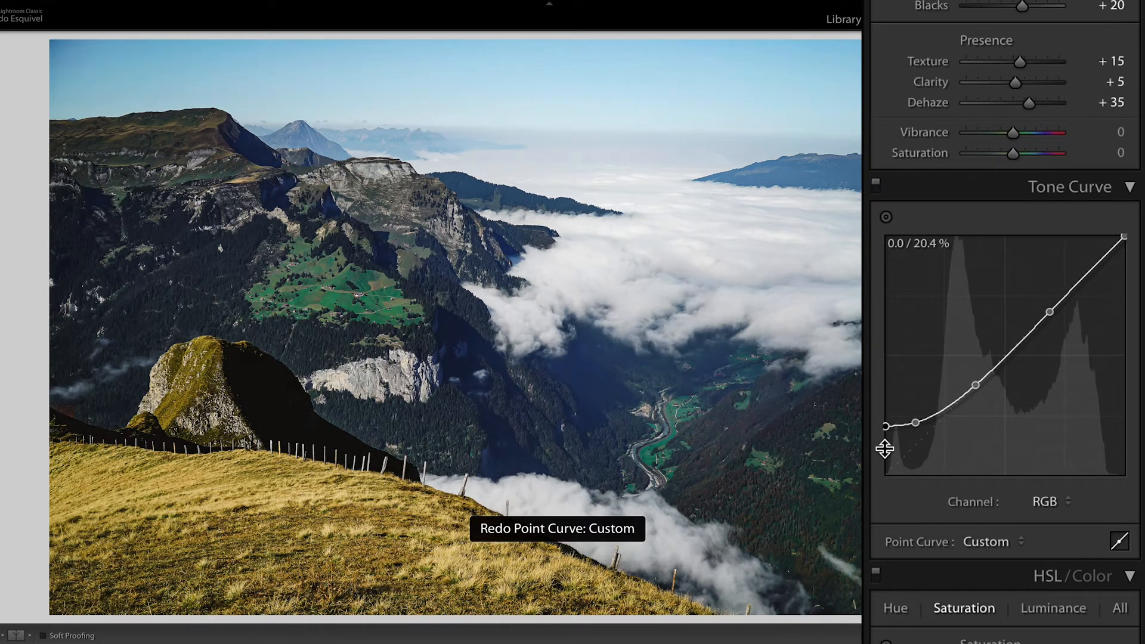
{"action": "key", "text": "ctrl+z"}
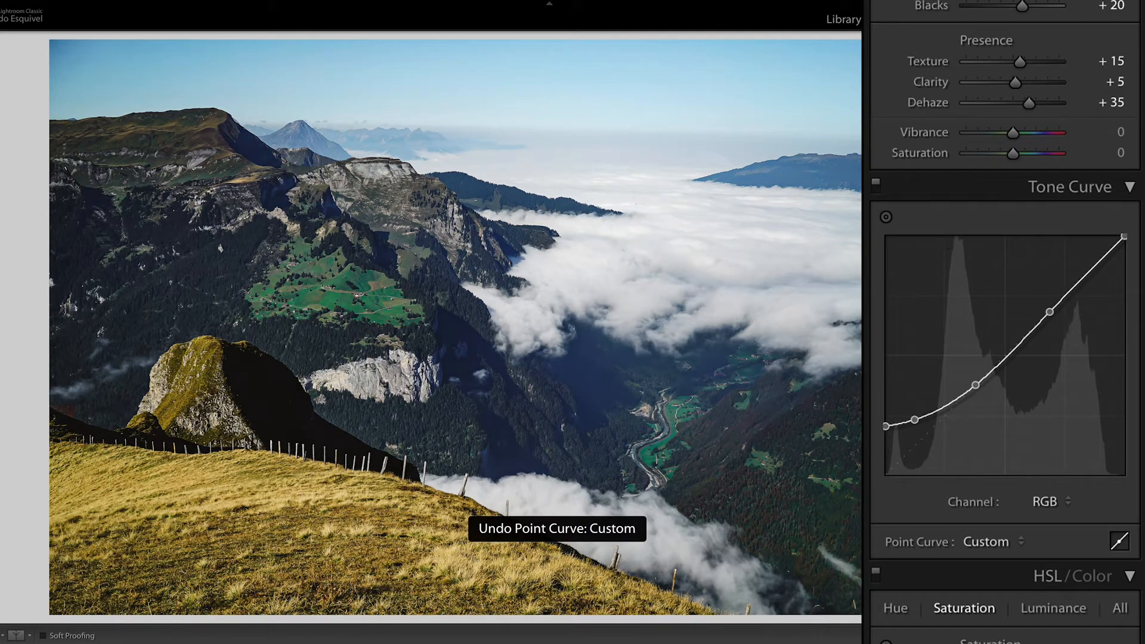
Try raising the blue saturation to -4 and undo the change.
{"action": "scroll", "coordinate": [1073, 430], "scroll_direction": "down", "scroll_amount": 5}
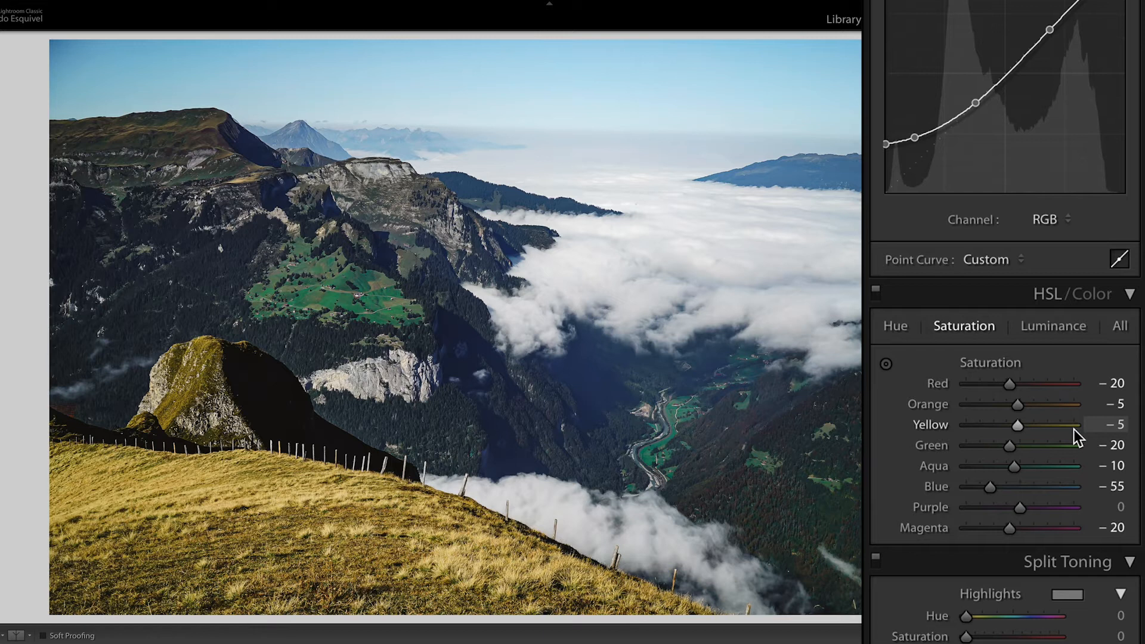
{"action": "left_click_drag", "start_coordinate": [986, 485], "coordinate": [1015, 478]}
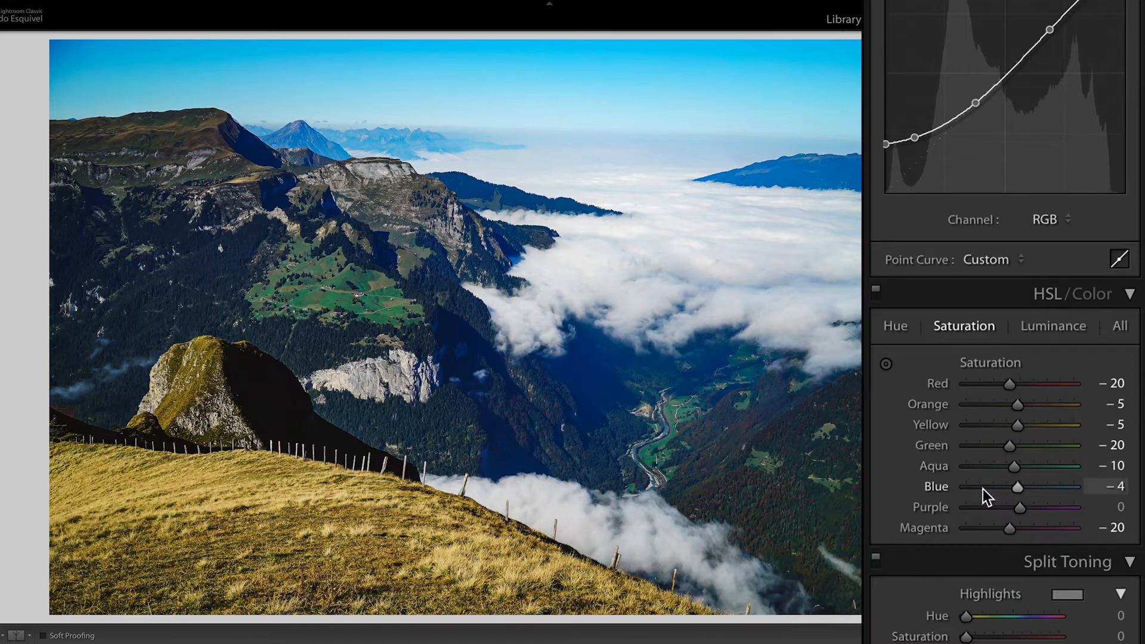
{"action": "key", "text": "ctrl+z"}
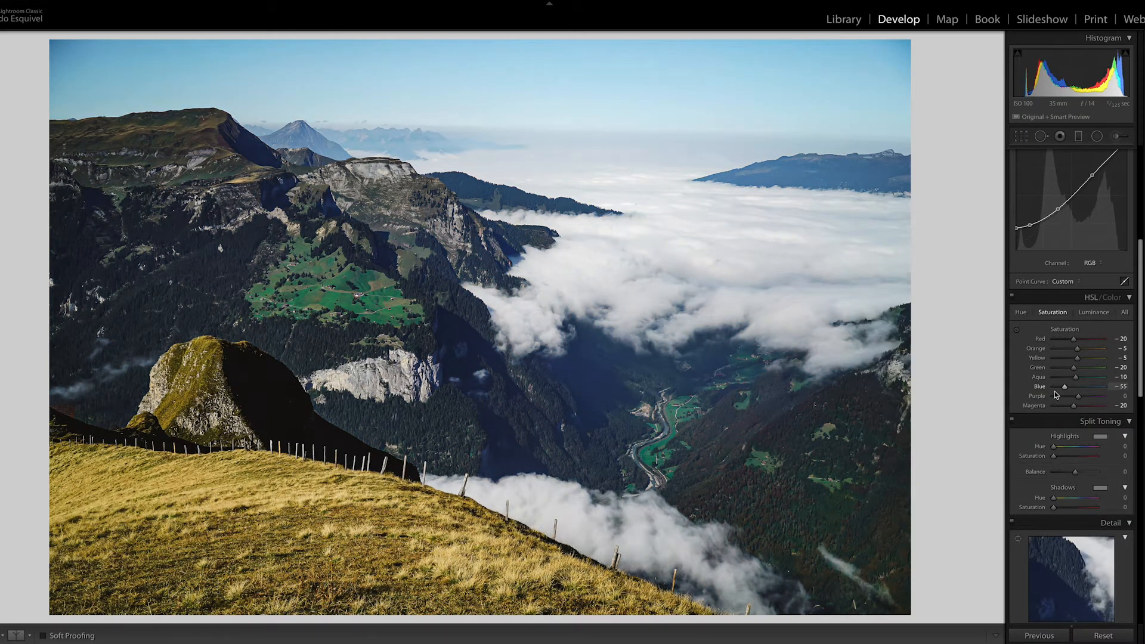
Review the split toning, detail and lens correction settings, and compare the edited photo with its before version.
{"action": "scroll", "coordinate": [1055, 395], "scroll_direction": "down", "scroll_amount": 5}
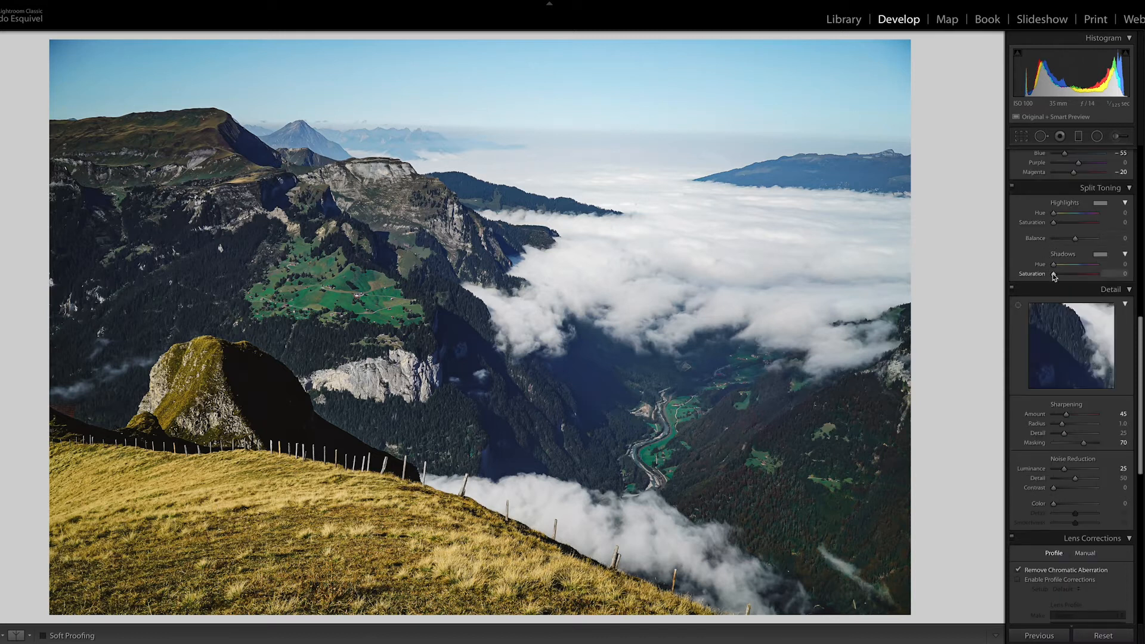
{"action": "scroll", "coordinate": [1078, 430], "scroll_direction": "down", "scroll_amount": 10}
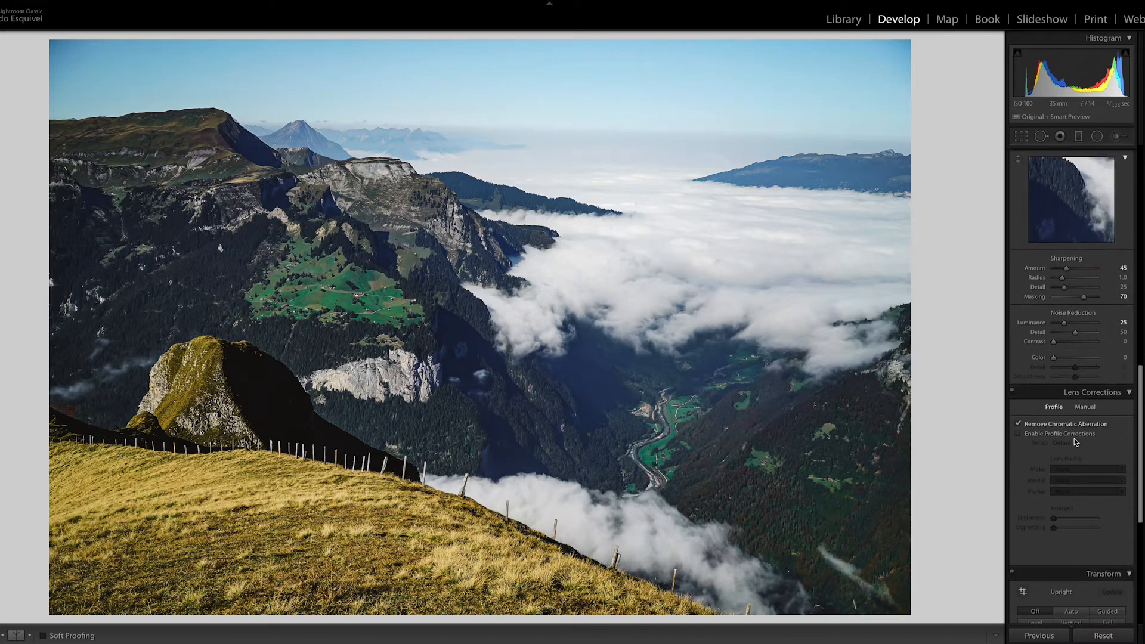
{"action": "scroll", "coordinate": [1077, 446], "scroll_direction": "up", "scroll_amount": 15}
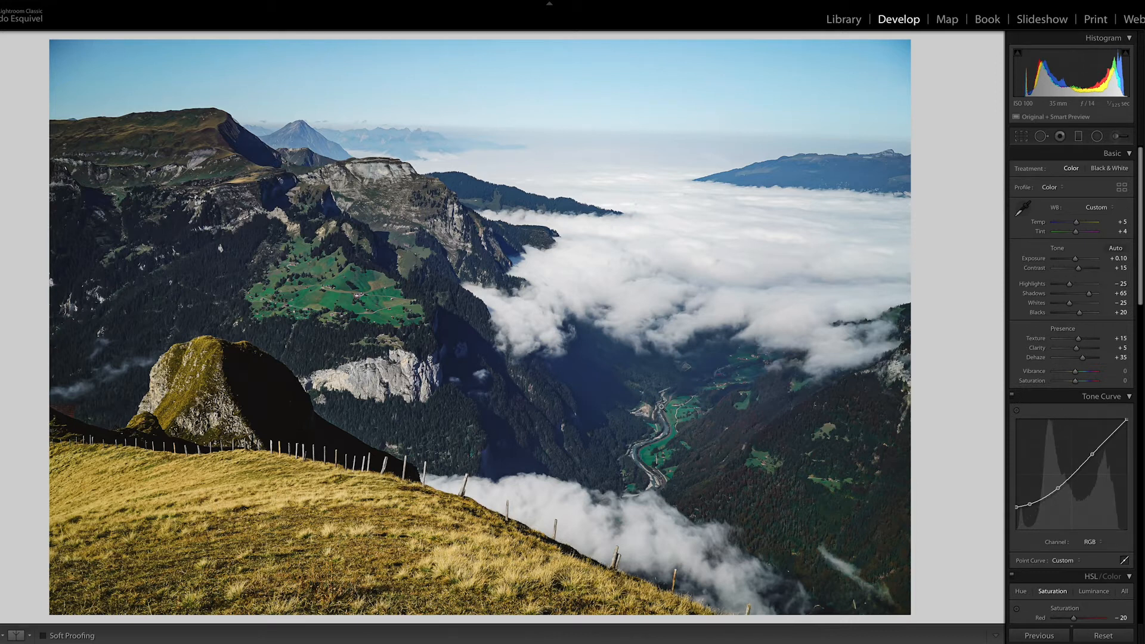
{"action": "key", "text": "backslash"}
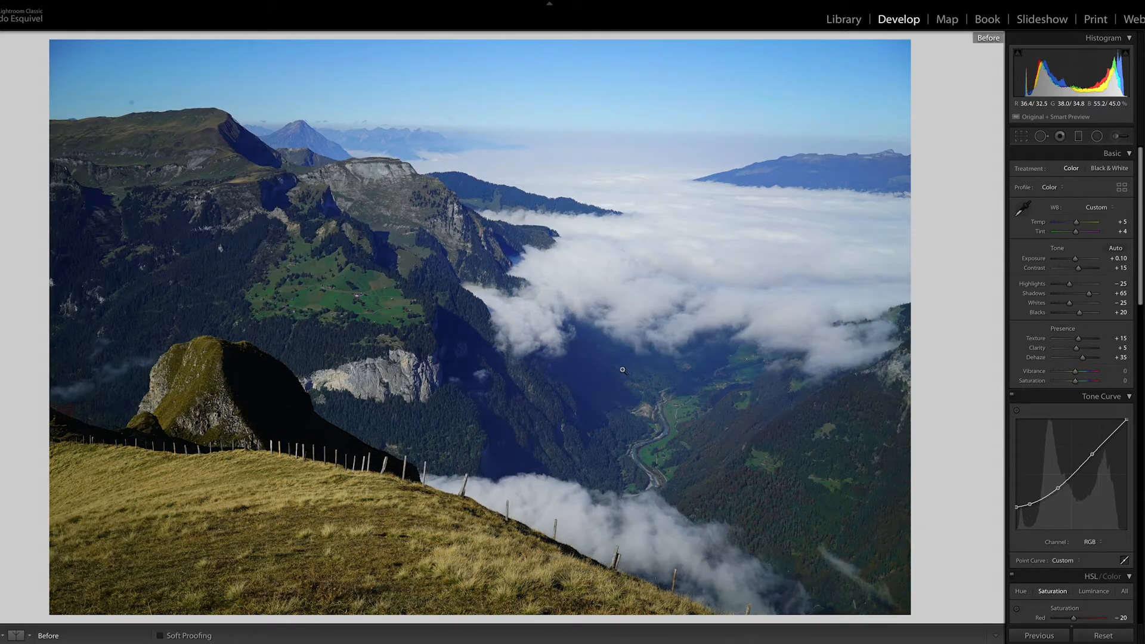
{"action": "key", "text": "backslash"}
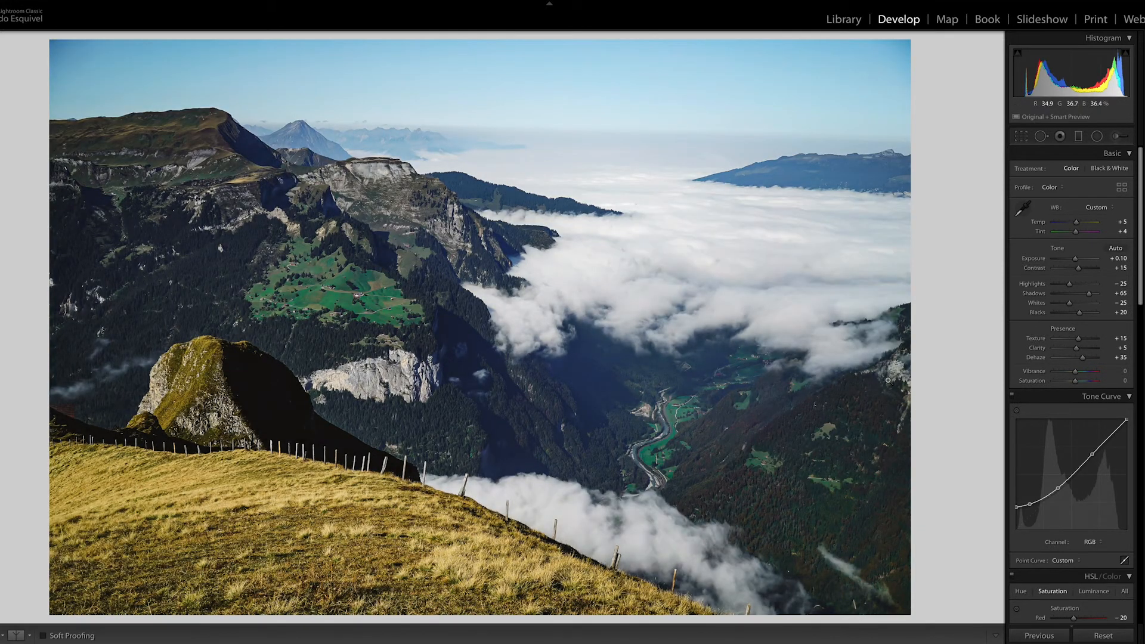
{"action": "key", "text": "backslash"}
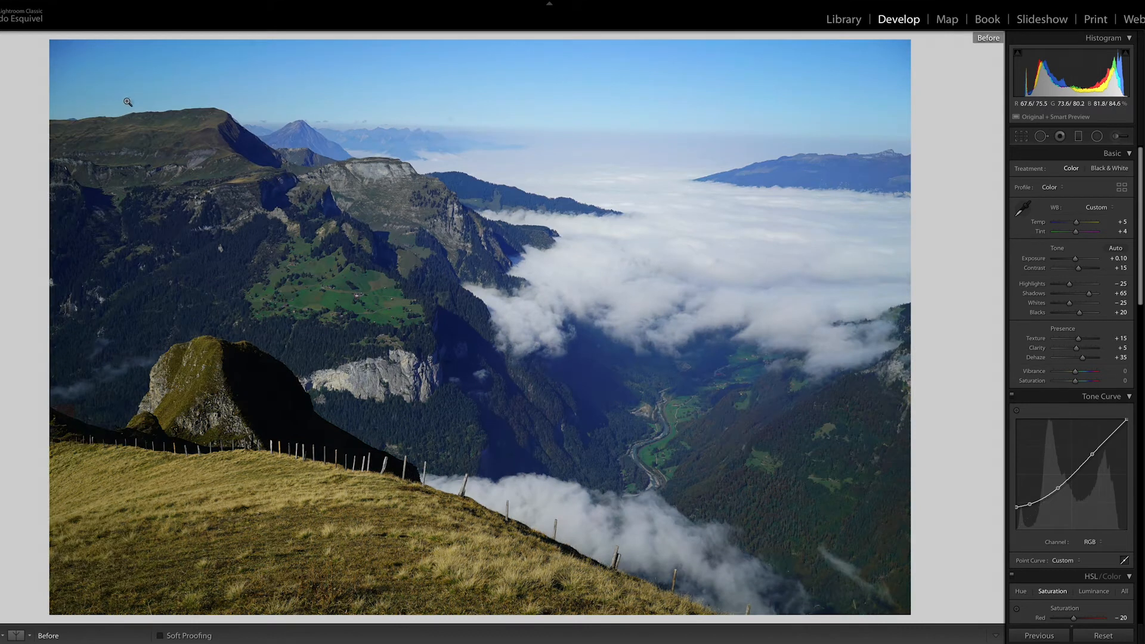
{"action": "key", "text": "backslash"}
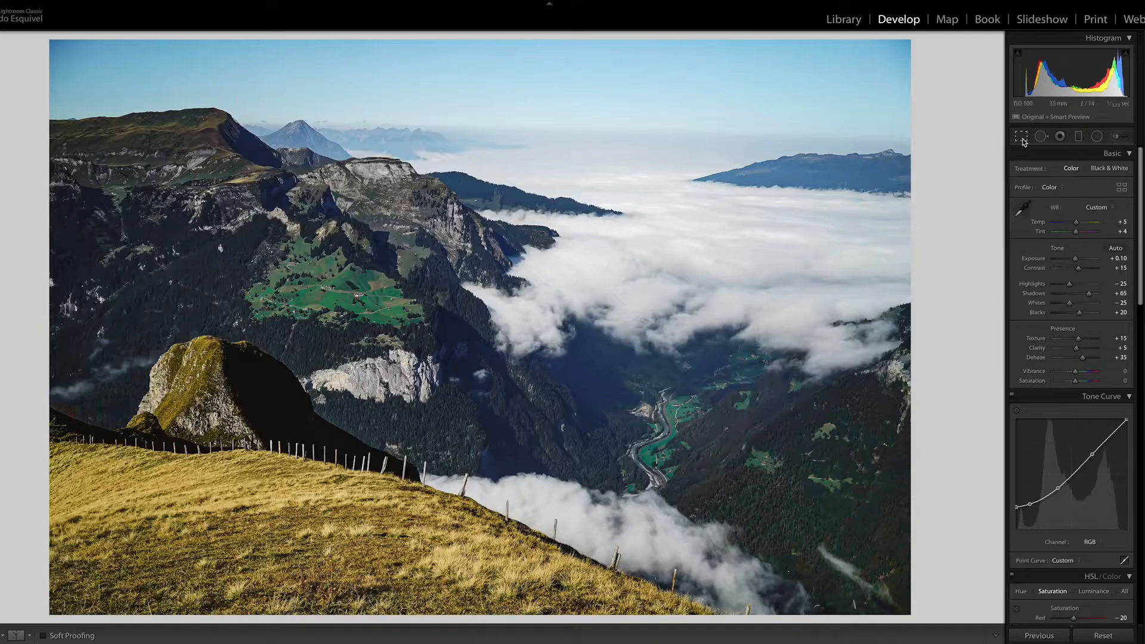
Crop the photo from its upper right corner at the Original aspect ratio, trimming sky and the right edge.
{"action": "left_click", "coordinate": [1022, 136]}
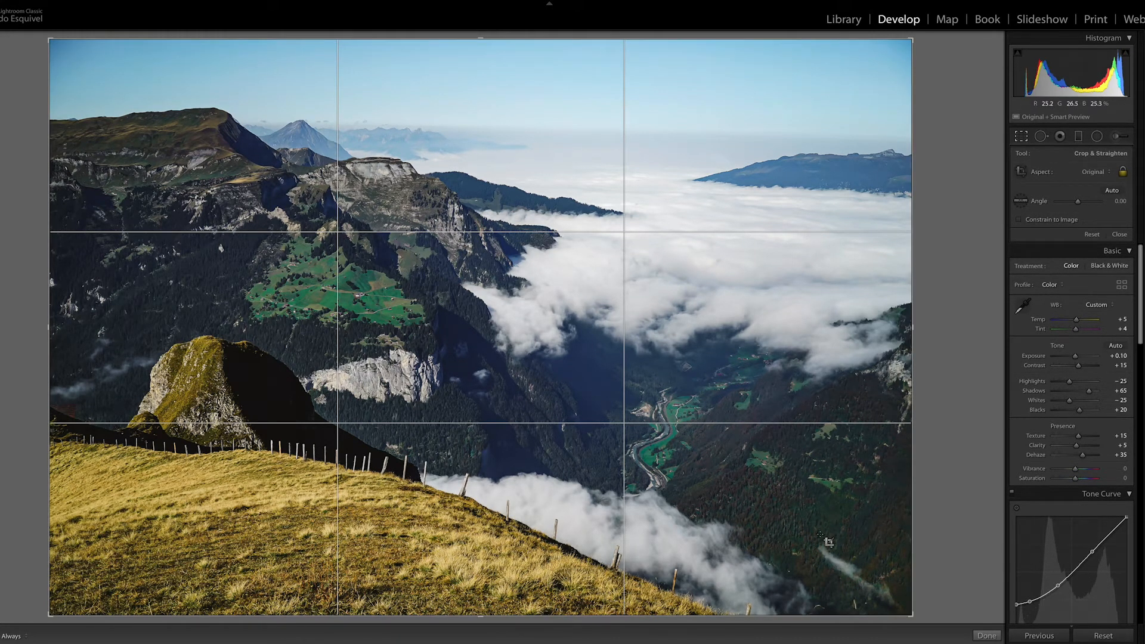
{"action": "left_click_drag", "start_coordinate": [912, 39], "coordinate": [883, 56]}
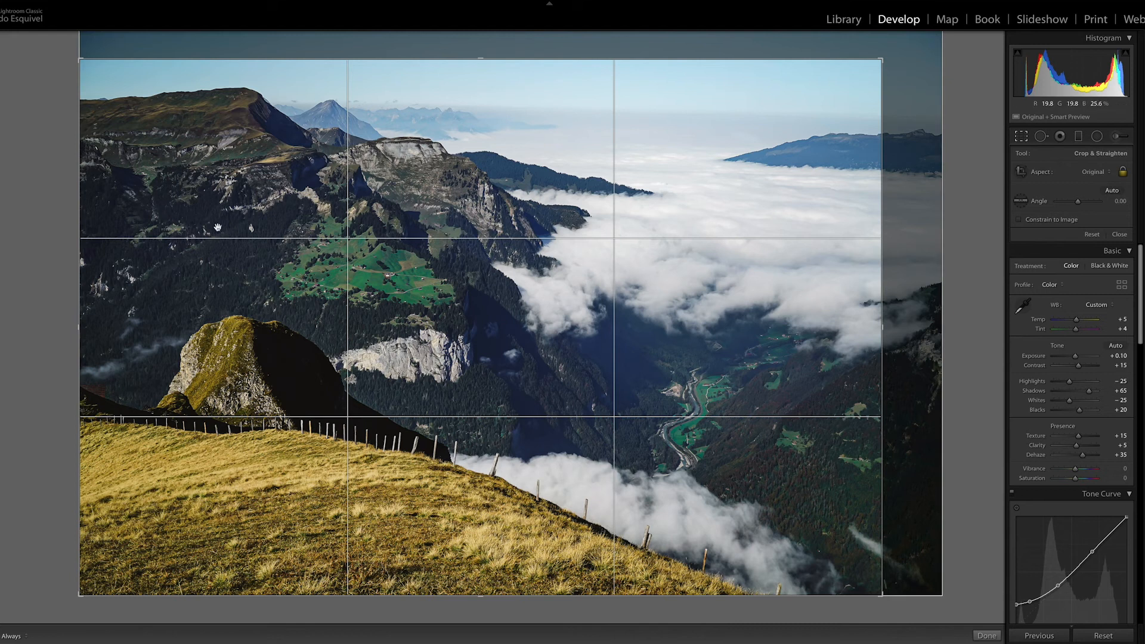
{"action": "left_click_drag", "start_coordinate": [227, 229], "coordinate": [217, 229]}
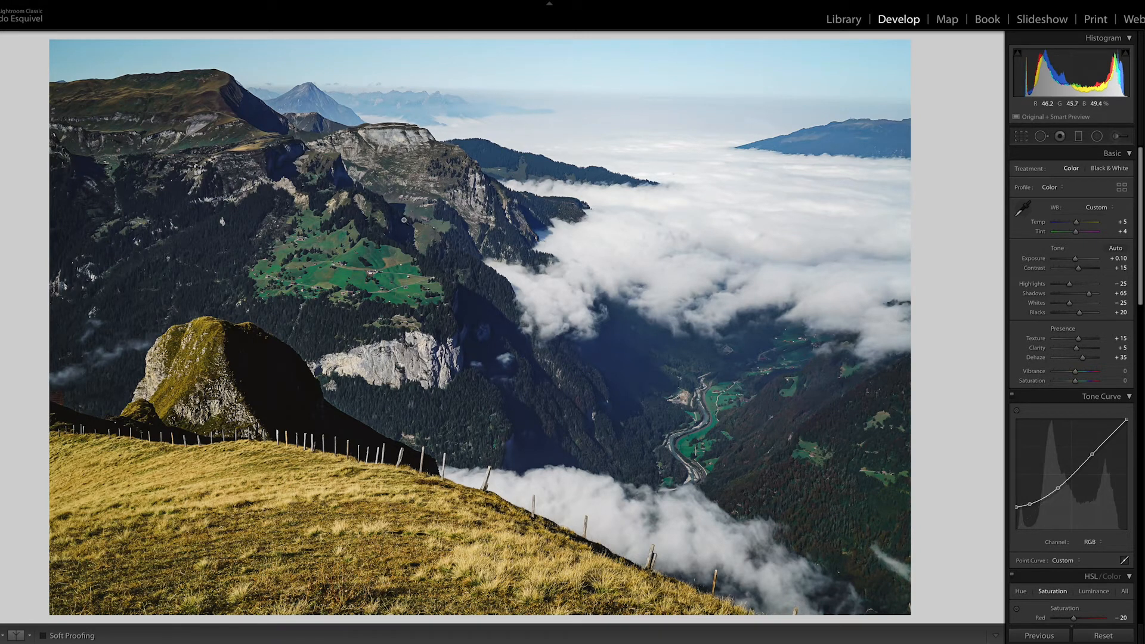
Inspect the cropped photo up close and tighten the crop slightly to remove more sky.
{"action": "left_click", "coordinate": [375, 286]}
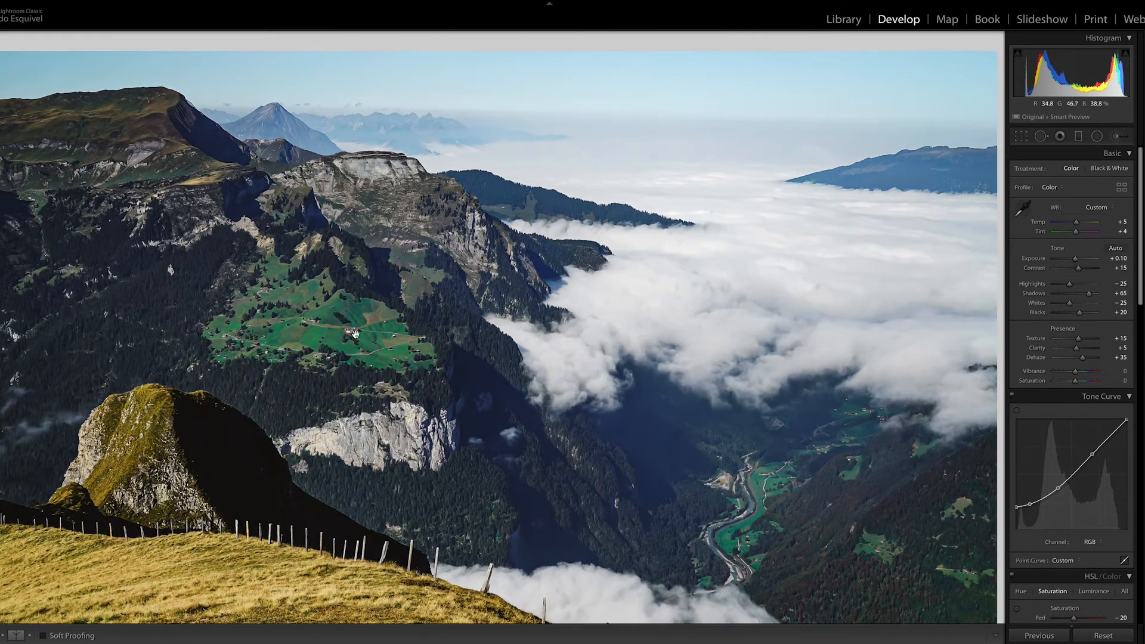
{"action": "left_click", "coordinate": [770, 150]}
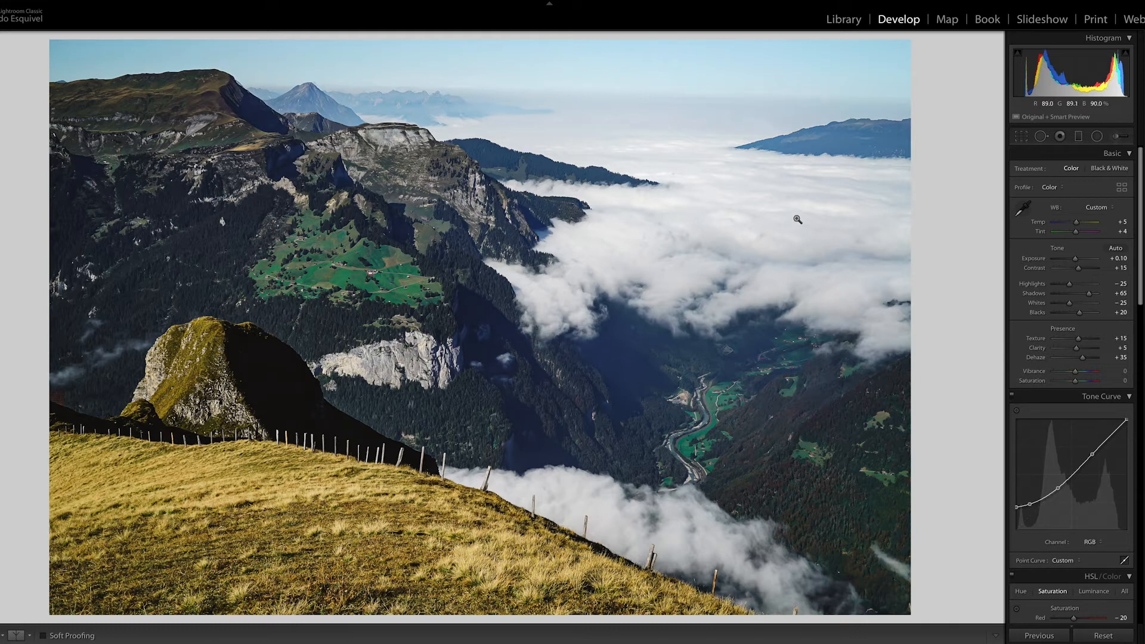
{"action": "left_click", "coordinate": [1021, 136]}
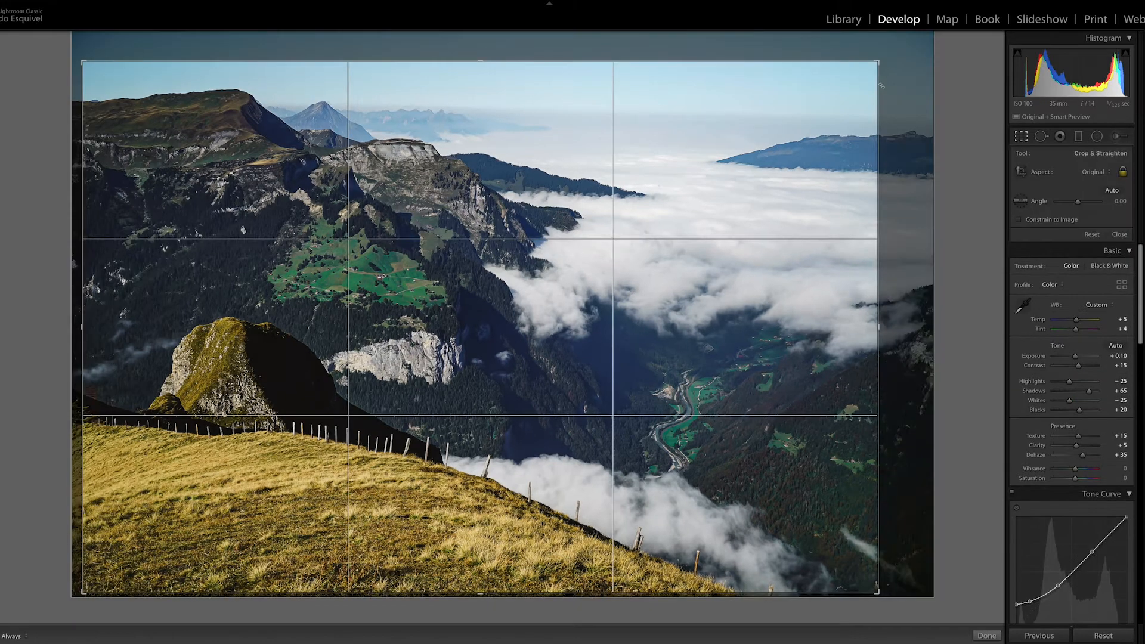
{"action": "key", "text": "r"}
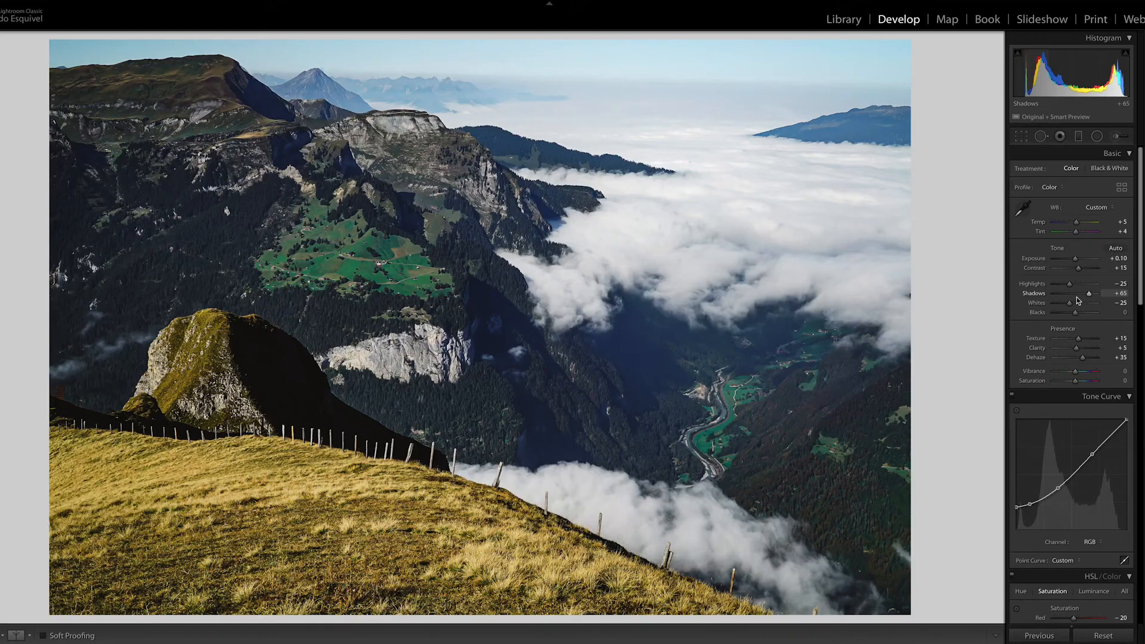
Try lowering Highlights to about -84 and undo the change.
{"action": "left_click_drag", "start_coordinate": [1072, 290], "coordinate": [1069, 291]}
{"action": "left_click", "coordinate": [1061, 292]}
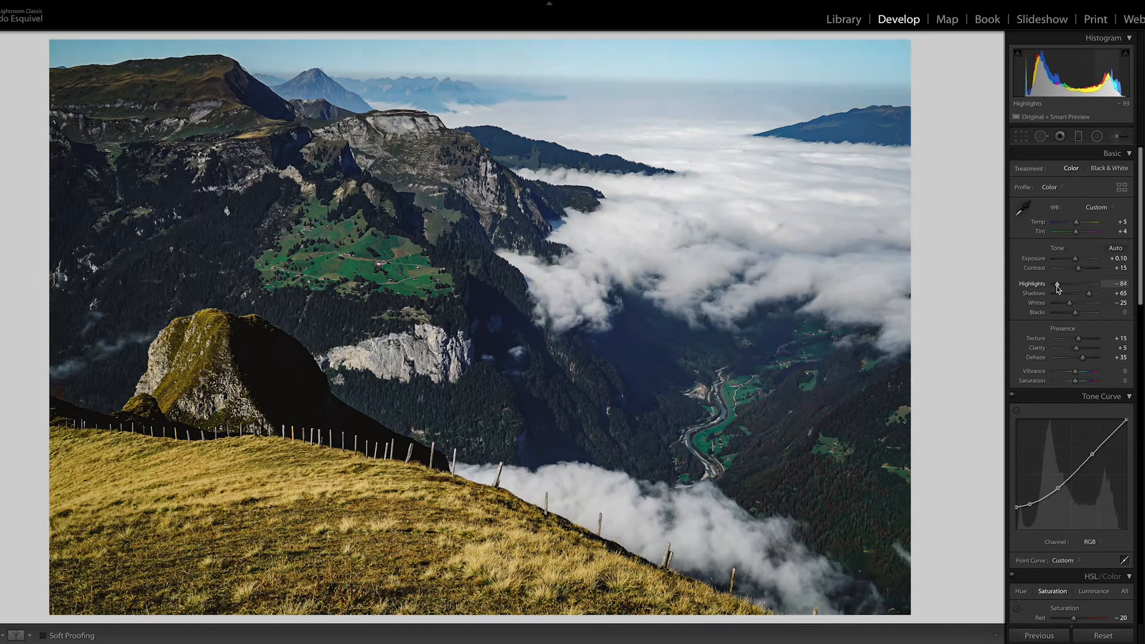
{"action": "key", "text": "ctrl+z"}
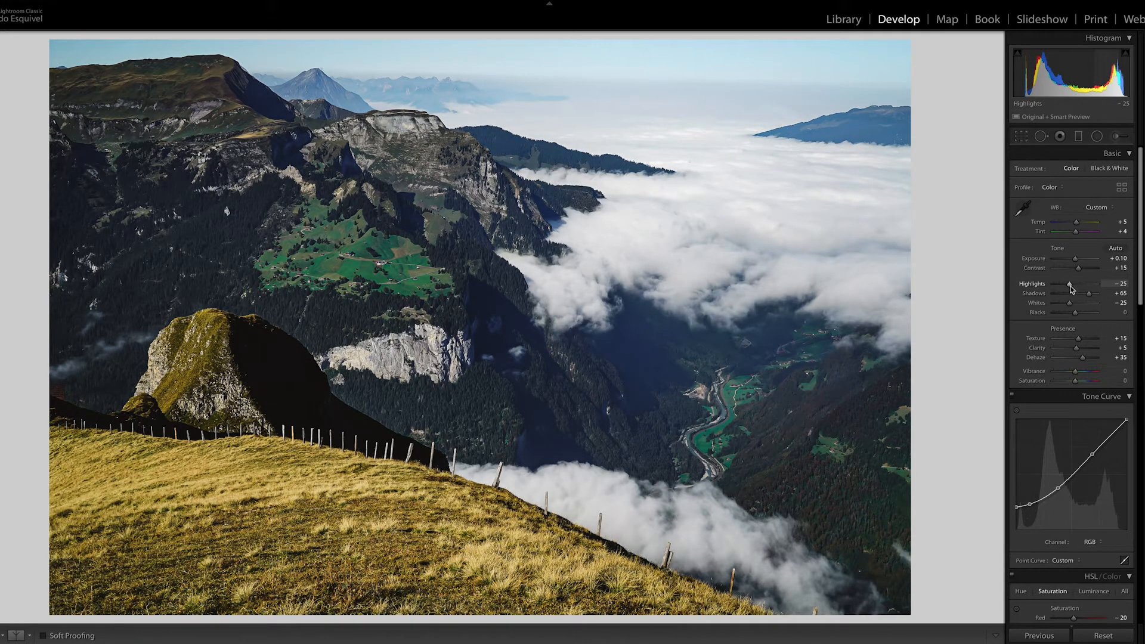
Lower Highlights for more cloud detail, compare with the previous setting, and set the value to -40.
{"action": "left_click_drag", "start_coordinate": [1069, 290], "coordinate": [1064, 290]}
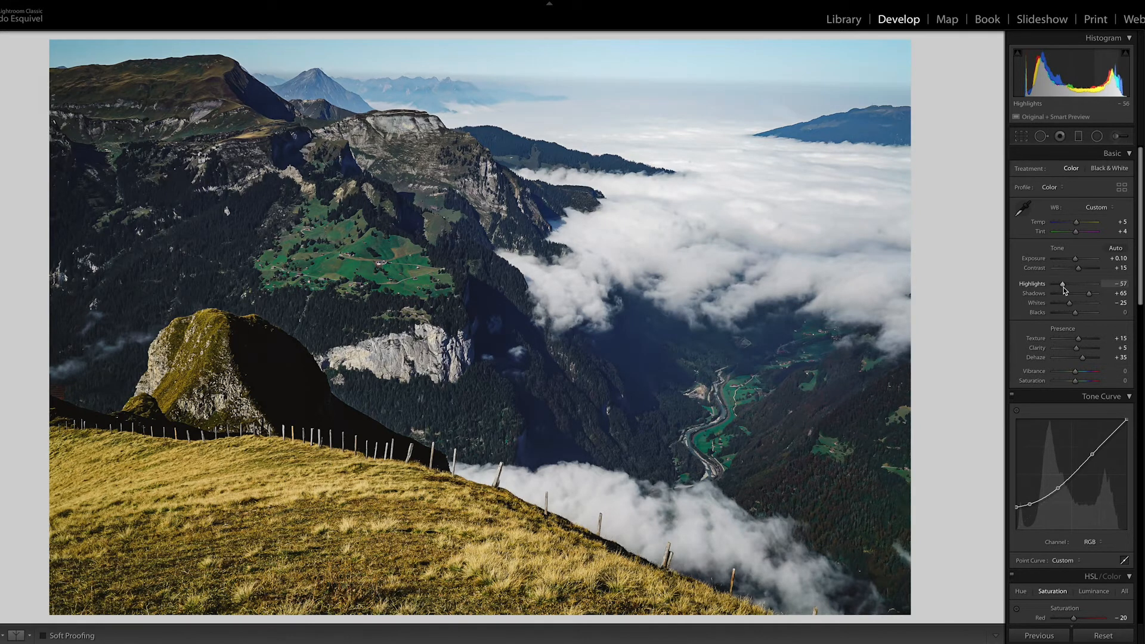
{"action": "key", "text": "ctrl+z"}
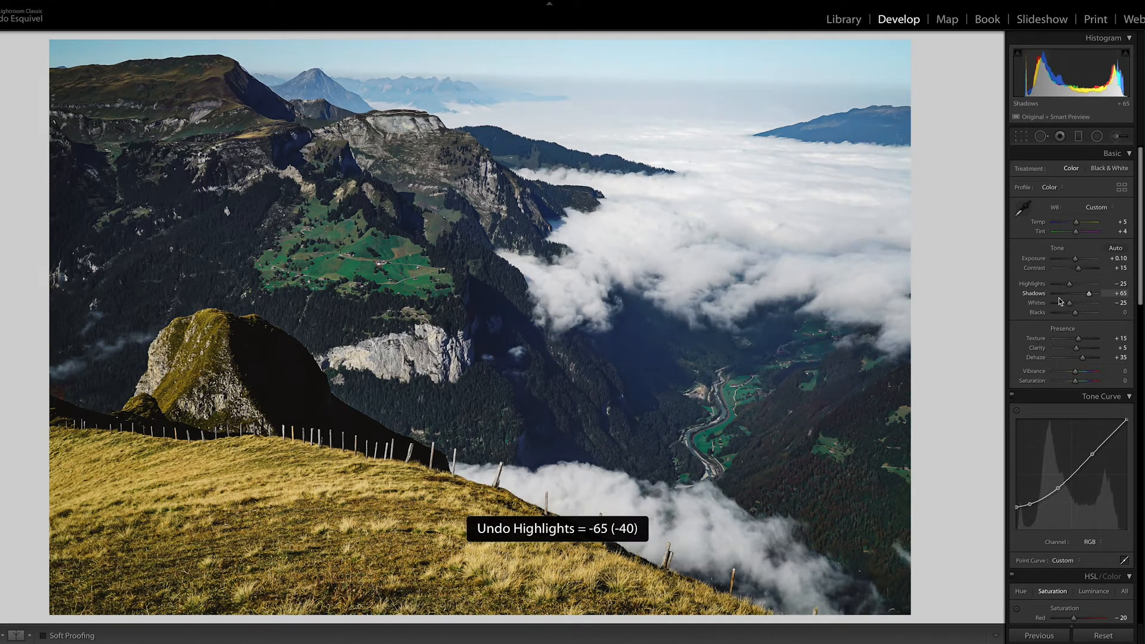
{"action": "key", "text": "ctrl+shift+z"}
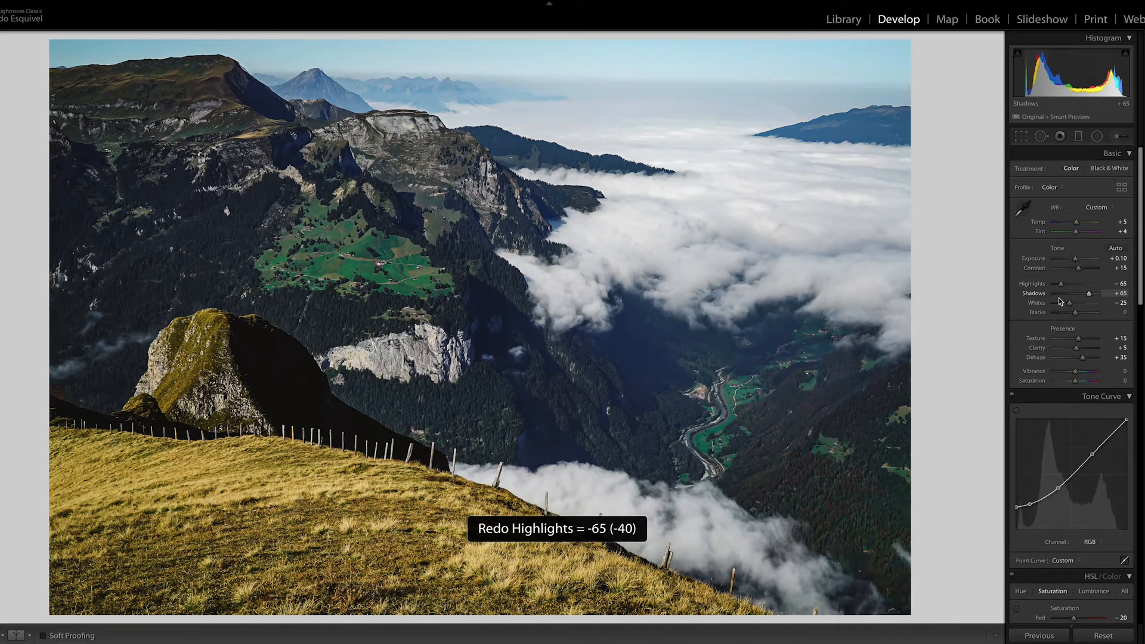
{"action": "left_click", "coordinate": [1122, 284]}
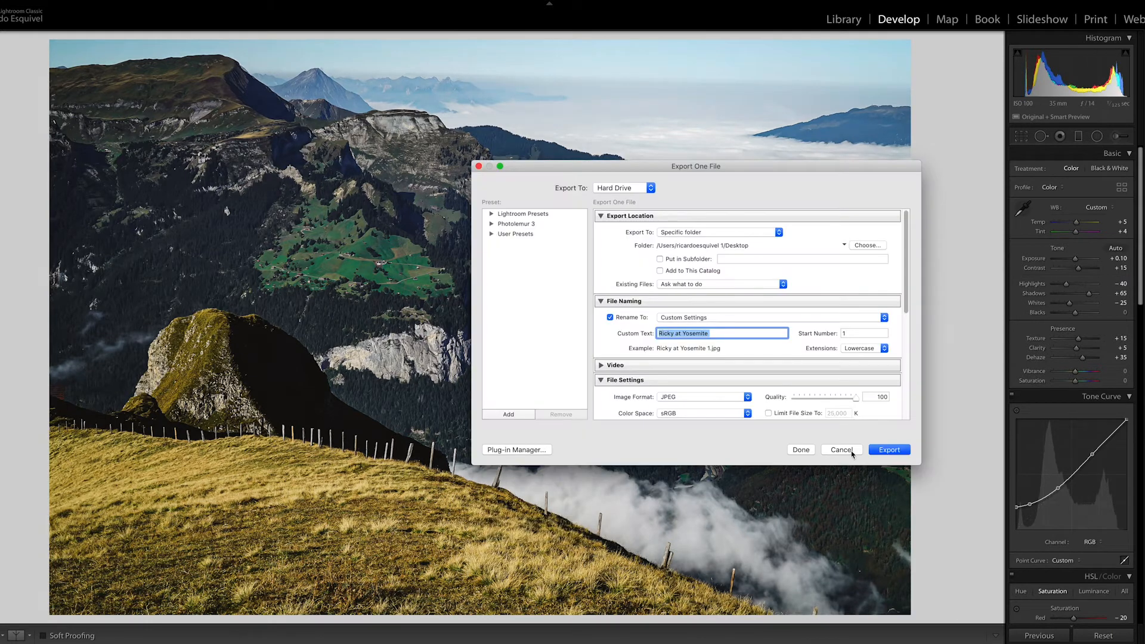
Export the photo to the Desktop folder as a JPEG with the custom name "Switzerland Reedit 2020".
{"action": "left_click", "coordinate": [850, 449]}
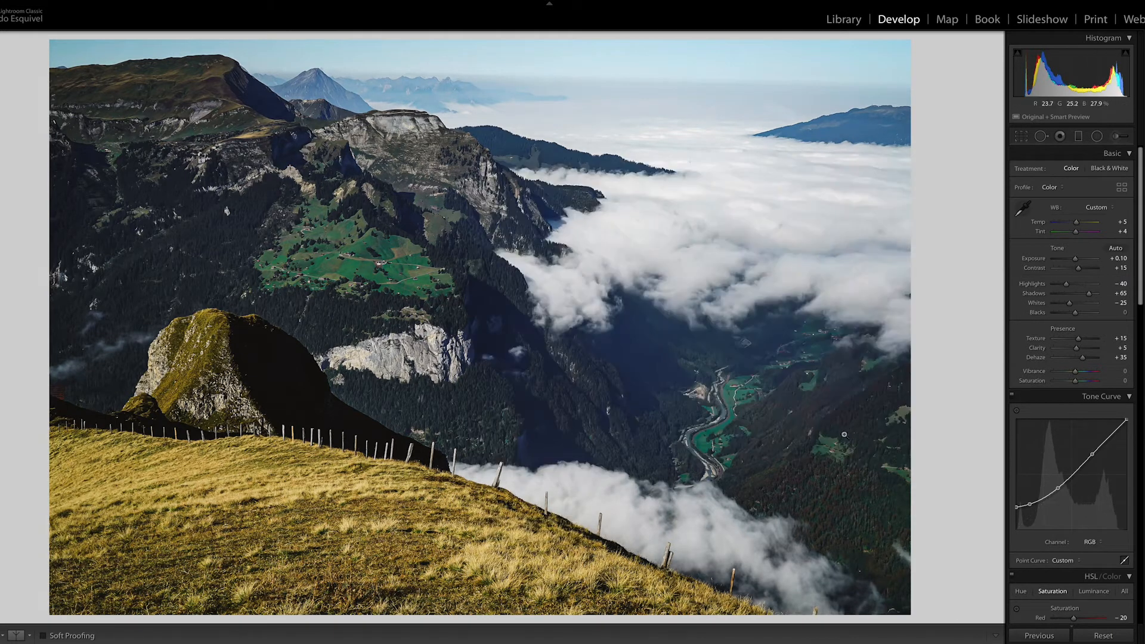
{"action": "key", "text": "ctrl+shift+e"}
{"action": "triple_click", "coordinate": [734, 331]}
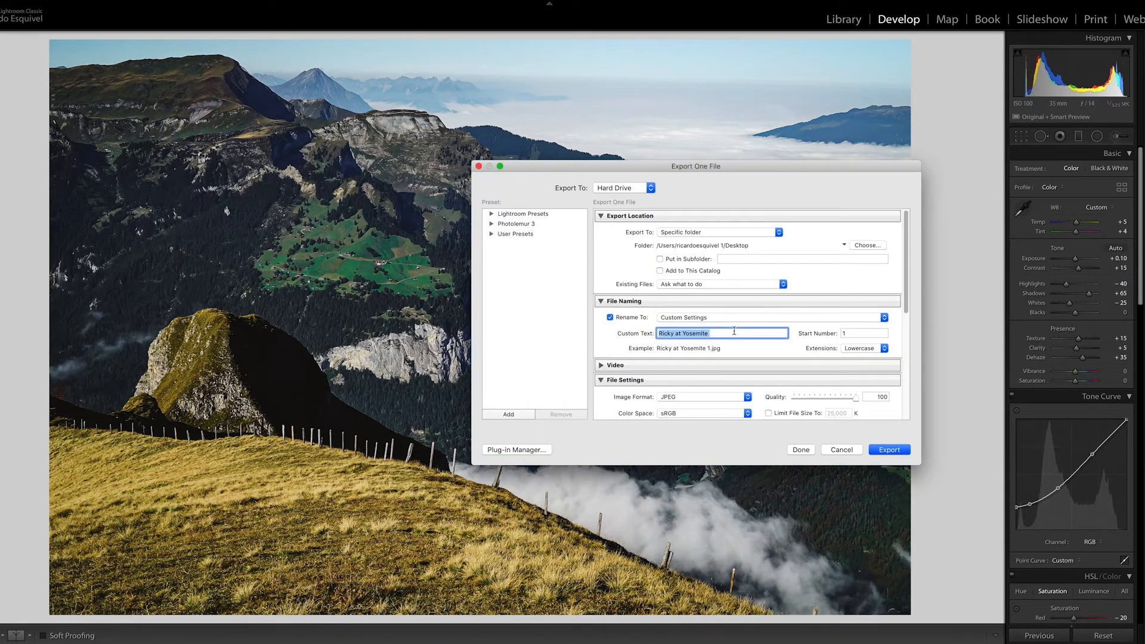
{"action": "type", "text": "Switzerland Reedit 2020"}
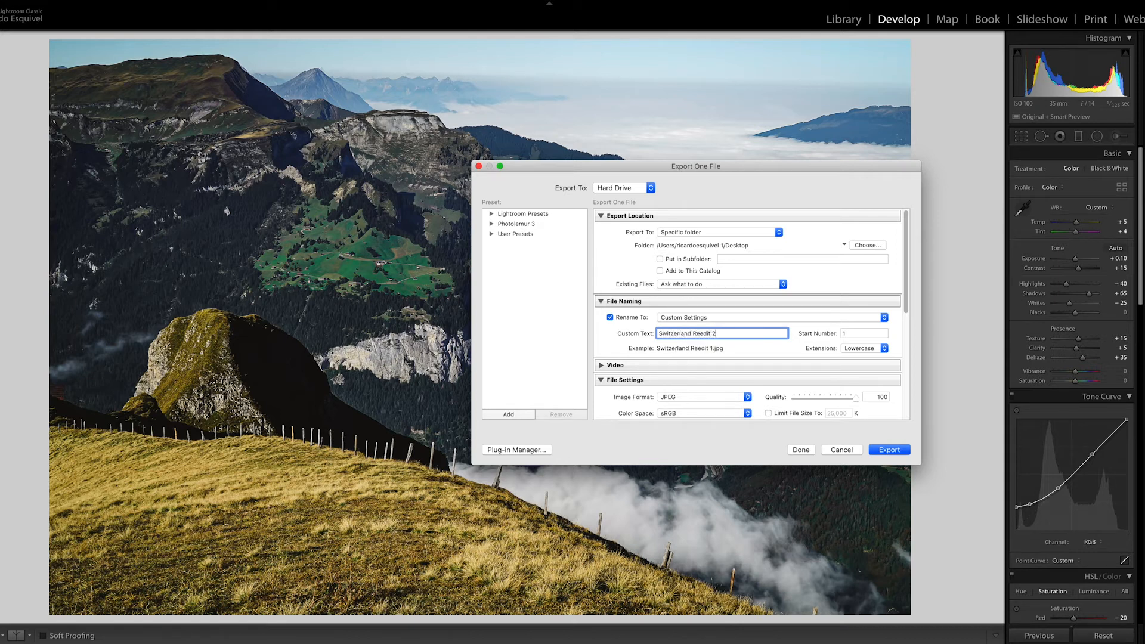
{"action": "left_click", "coordinate": [890, 451]}
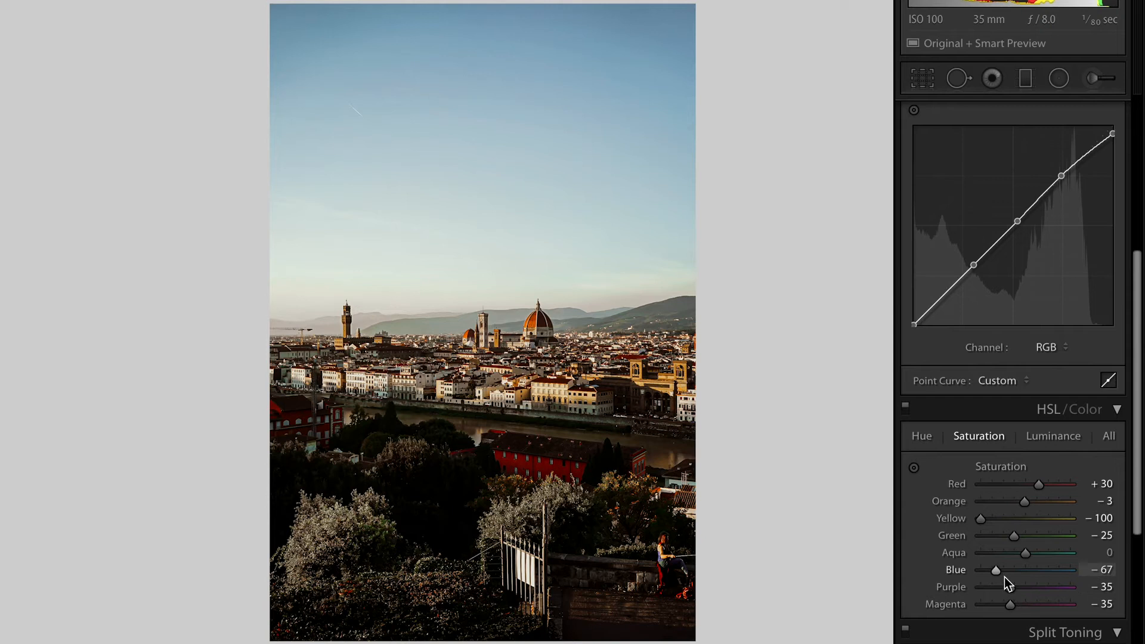
Try lowering Blue saturation to -100 and Orange saturation further, undoing each change.
{"action": "left_click_drag", "start_coordinate": [1000, 574], "coordinate": [961, 596]}
{"action": "key", "text": "super+z"}
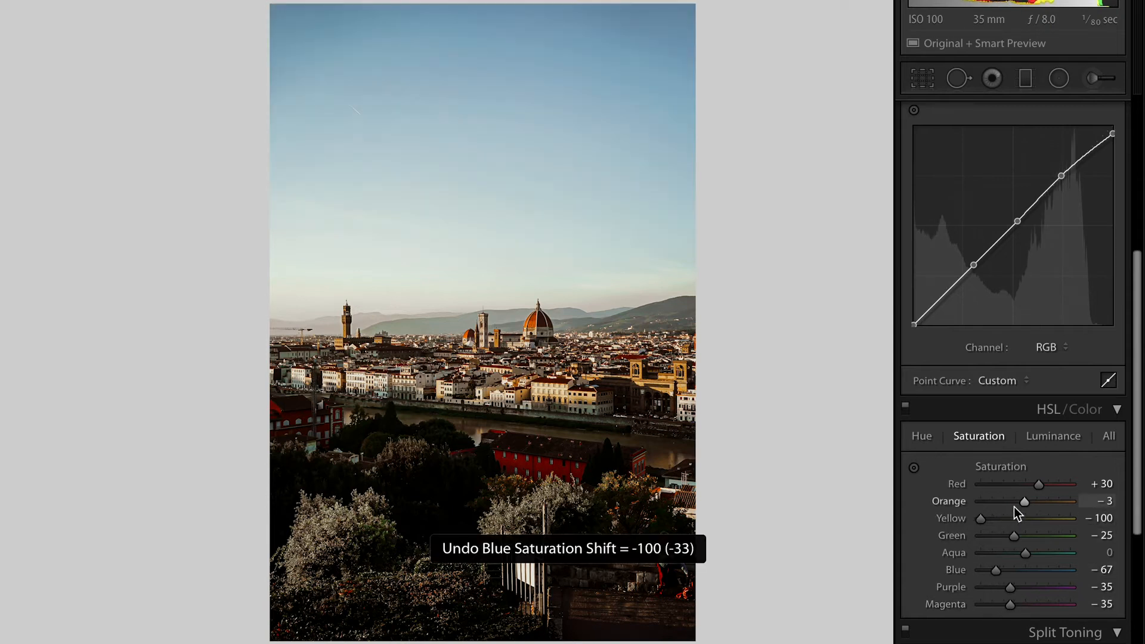
{"action": "left_click_drag", "start_coordinate": [1022, 490], "coordinate": [941, 512]}
{"action": "key", "text": "super+z"}
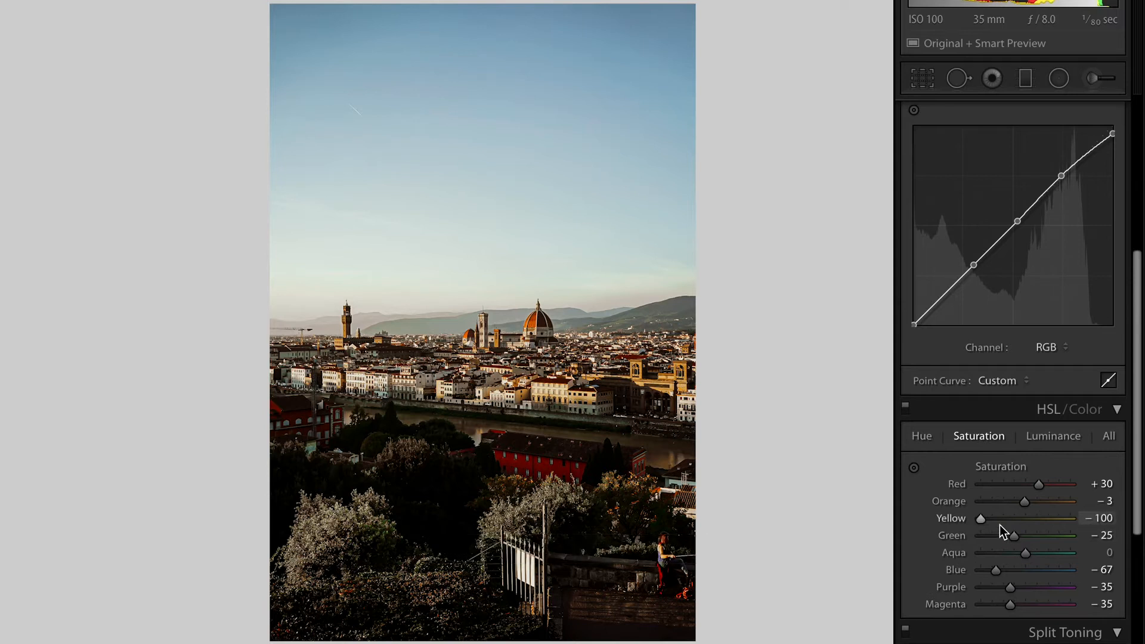
Compare Yellow saturation at -7 and -100, settle on -85, and check the photo in a before/after split view.
{"action": "left_click", "coordinate": [1023, 518]}
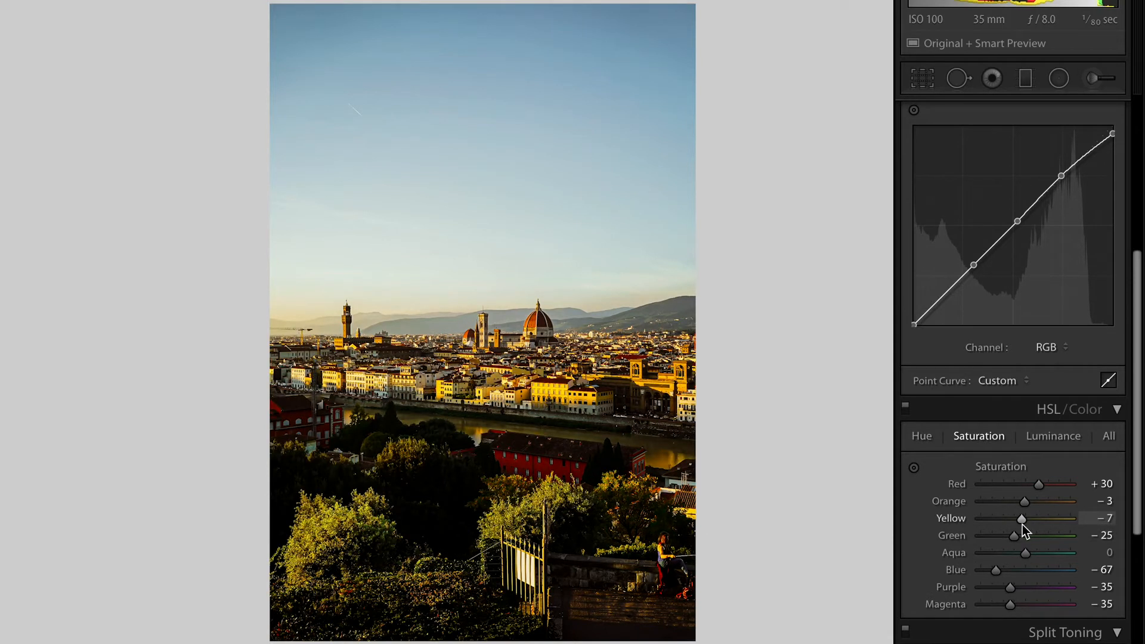
{"action": "left_click_drag", "start_coordinate": [1023, 525], "coordinate": [950, 523]}
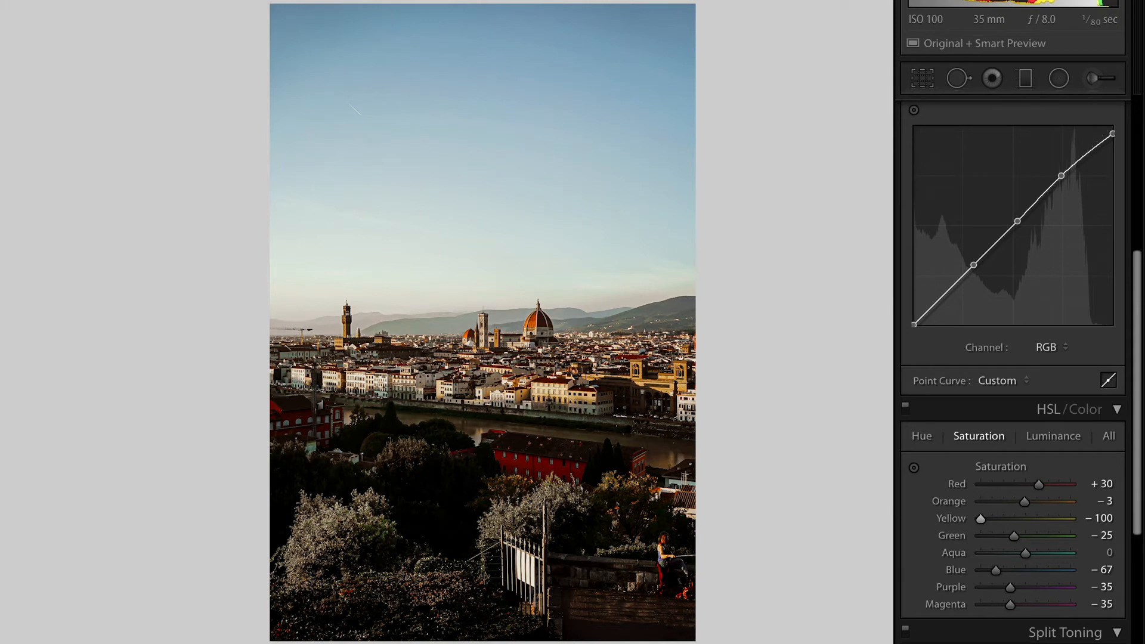
{"action": "left_click_drag", "start_coordinate": [985, 518], "coordinate": [992, 522]}
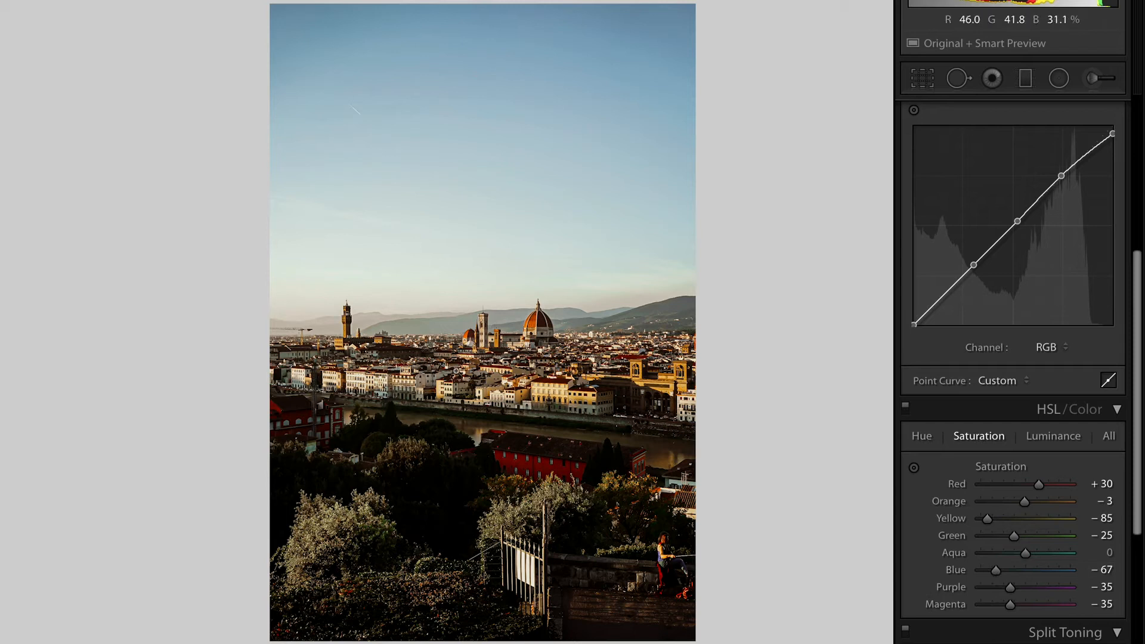
{"action": "key", "text": "shift+y"}
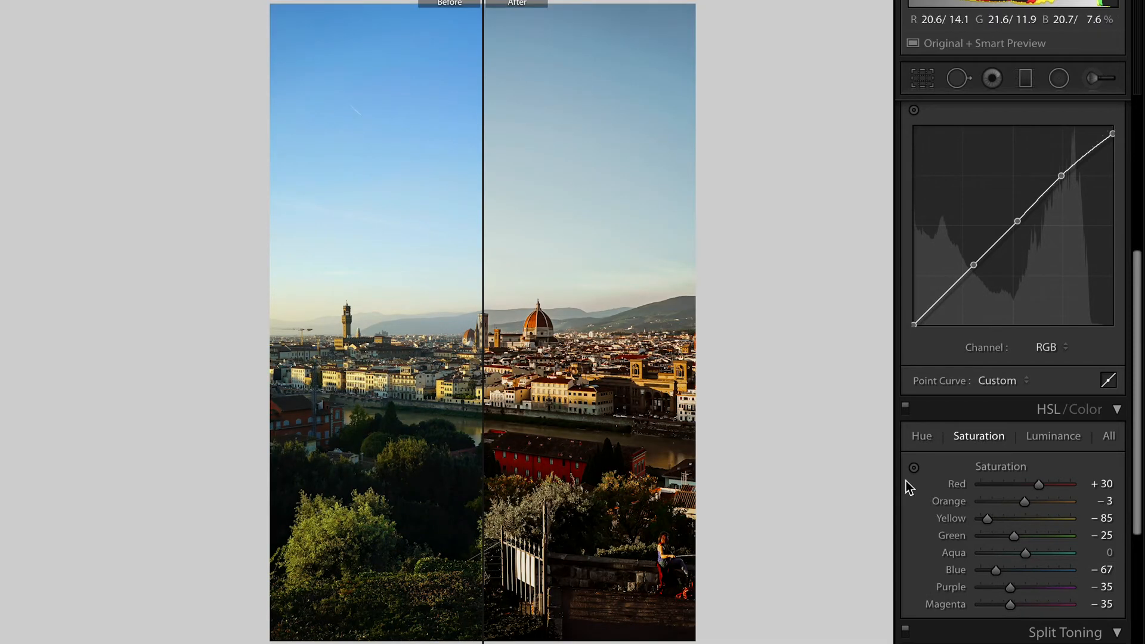
{"action": "key", "text": "shift+y"}
Start cropping the city photo and set the crop aspect ratio to 4 x 5 / 8 x 10.
{"action": "scroll", "coordinate": [1058, 396], "scroll_direction": "up", "scroll_amount": 10}
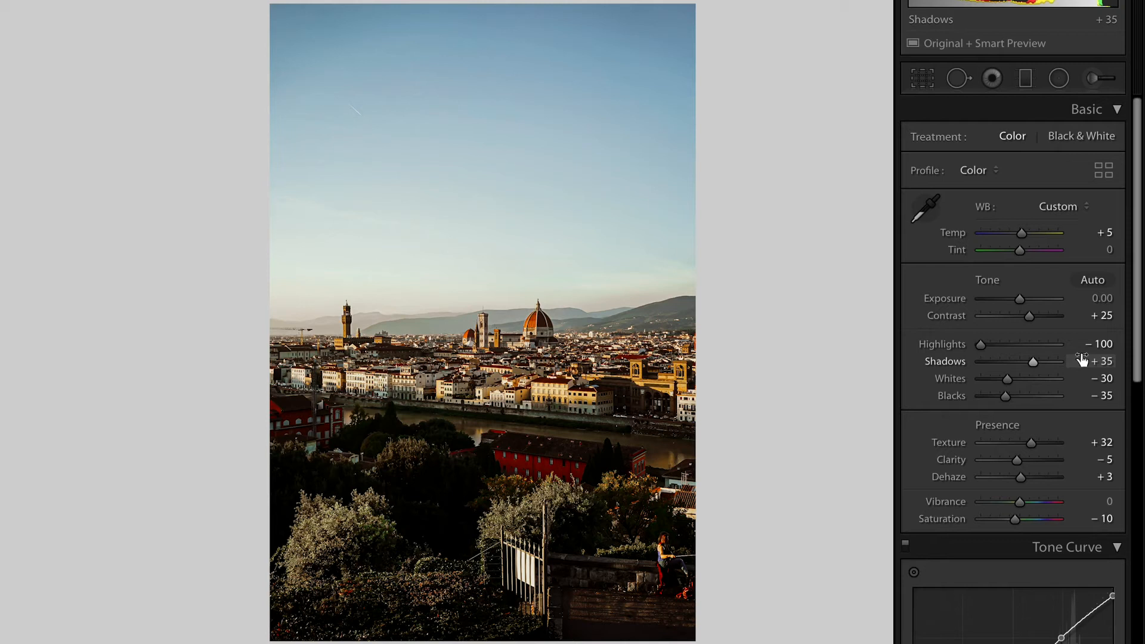
{"action": "left_click", "coordinate": [922, 78]}
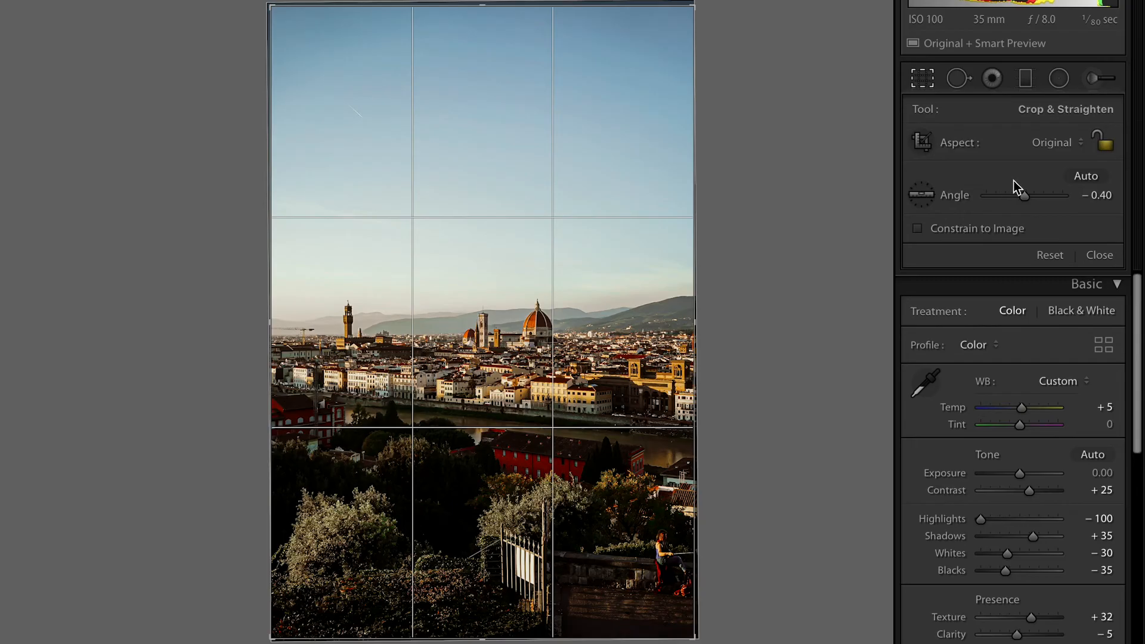
{"action": "left_click", "coordinate": [1049, 142]}
{"action": "left_click", "coordinate": [1061, 189]}
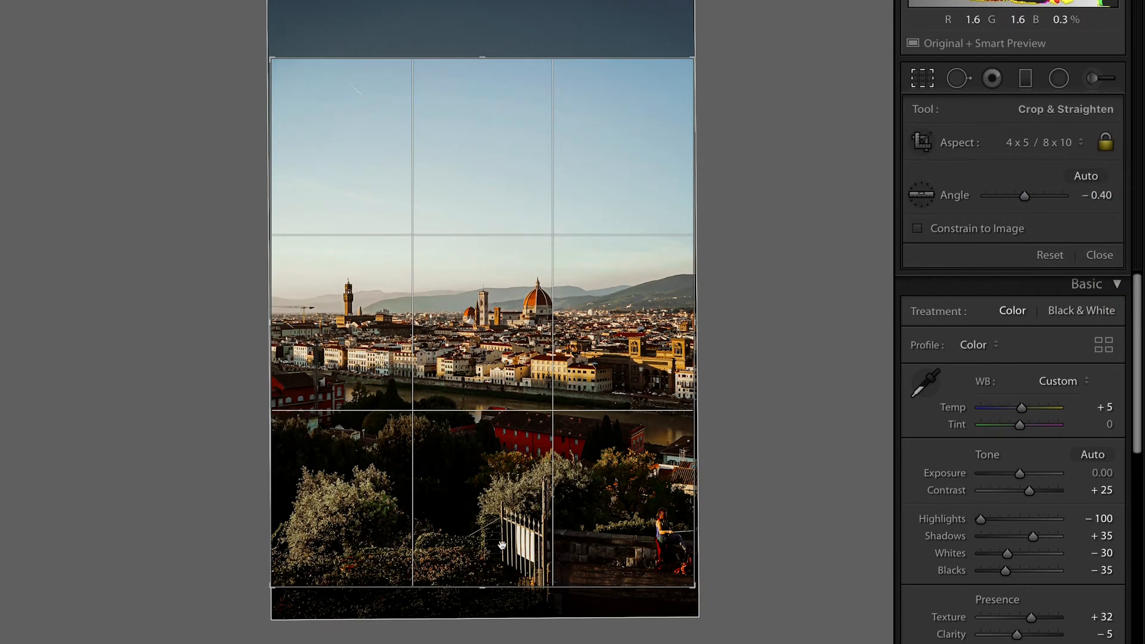
Inspect the crop's lower edge up close and reposition the photo to keep more foreground and less sky.
{"action": "key", "text": "z"}
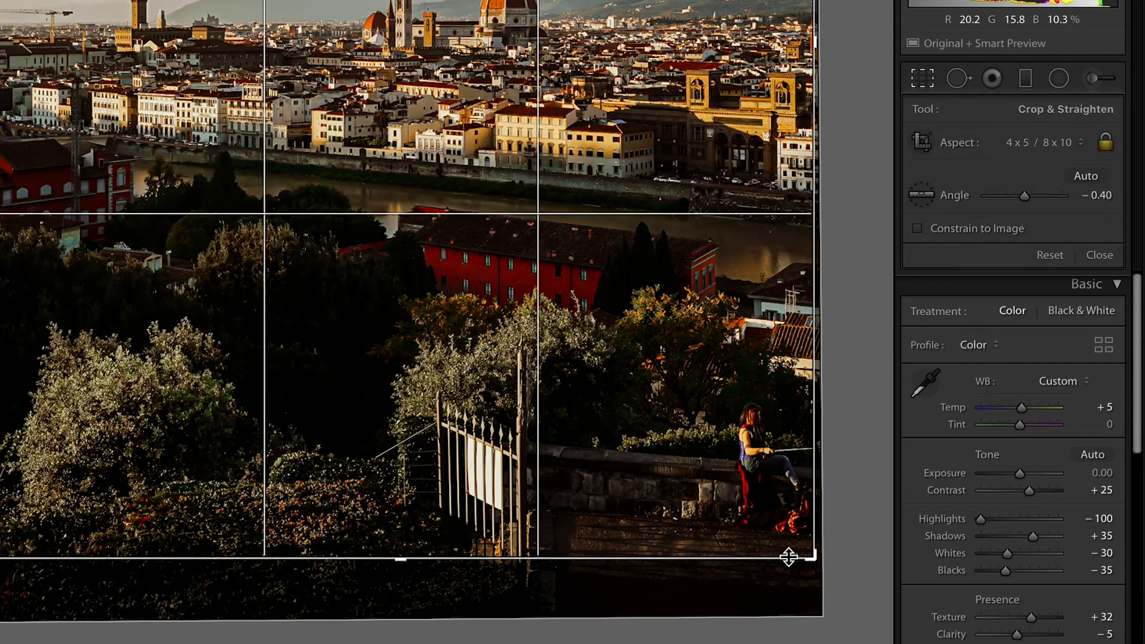
{"action": "key", "text": "z"}
{"action": "key", "text": "r"}
{"action": "key", "text": "r"}
{"action": "left_click_drag", "start_coordinate": [590, 340], "coordinate": [589, 312]}
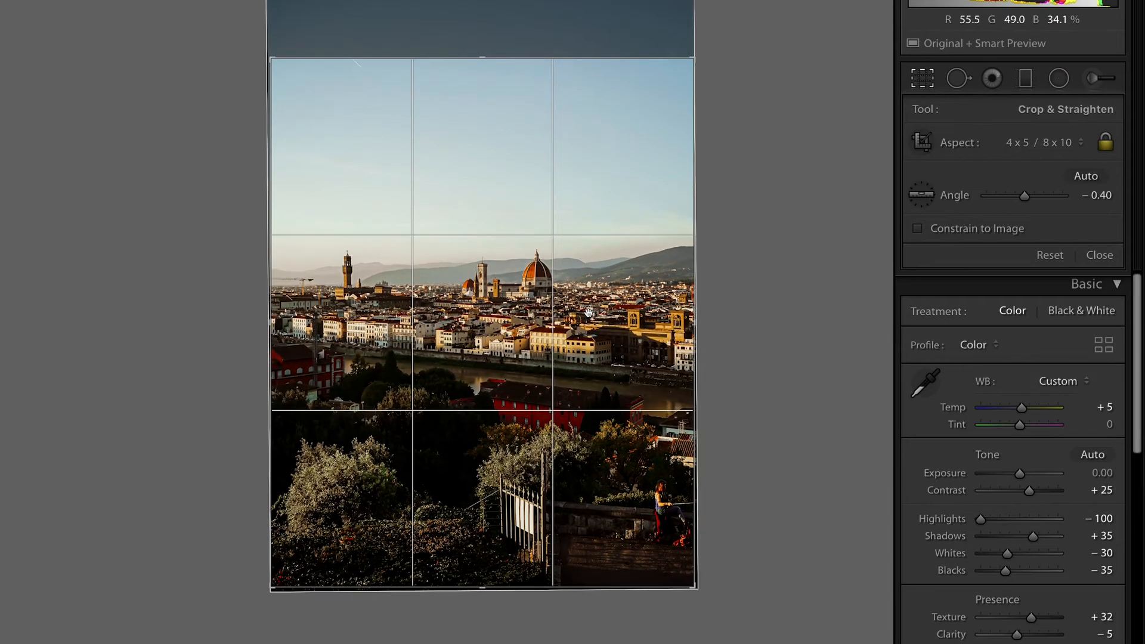
{"action": "key", "text": "r"}
{"action": "key", "text": "r"}
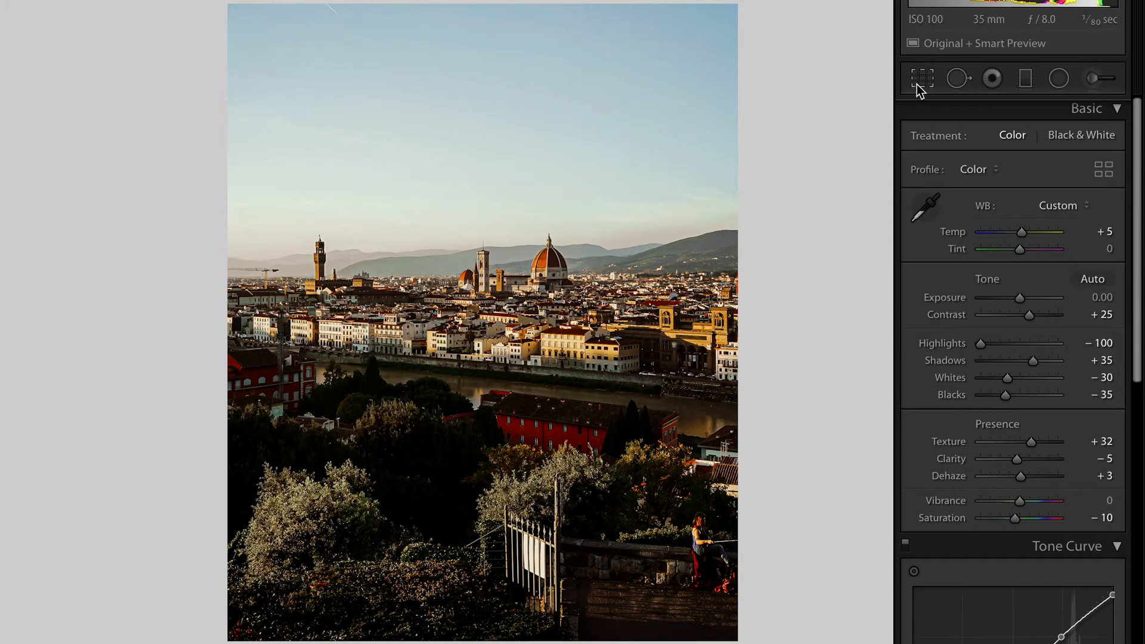
Reopen the city photo's crop and choose a different aspect ratio.
{"action": "left_click", "coordinate": [919, 85]}
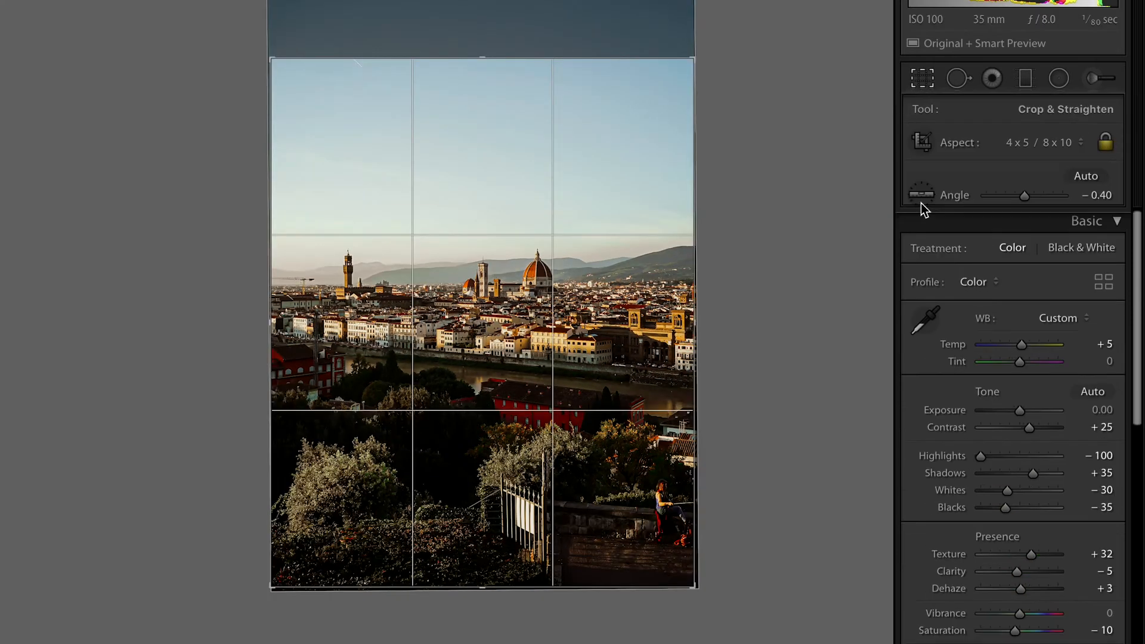
{"action": "left_click", "coordinate": [1048, 144]}
{"action": "left_click", "coordinate": [1052, 76]}
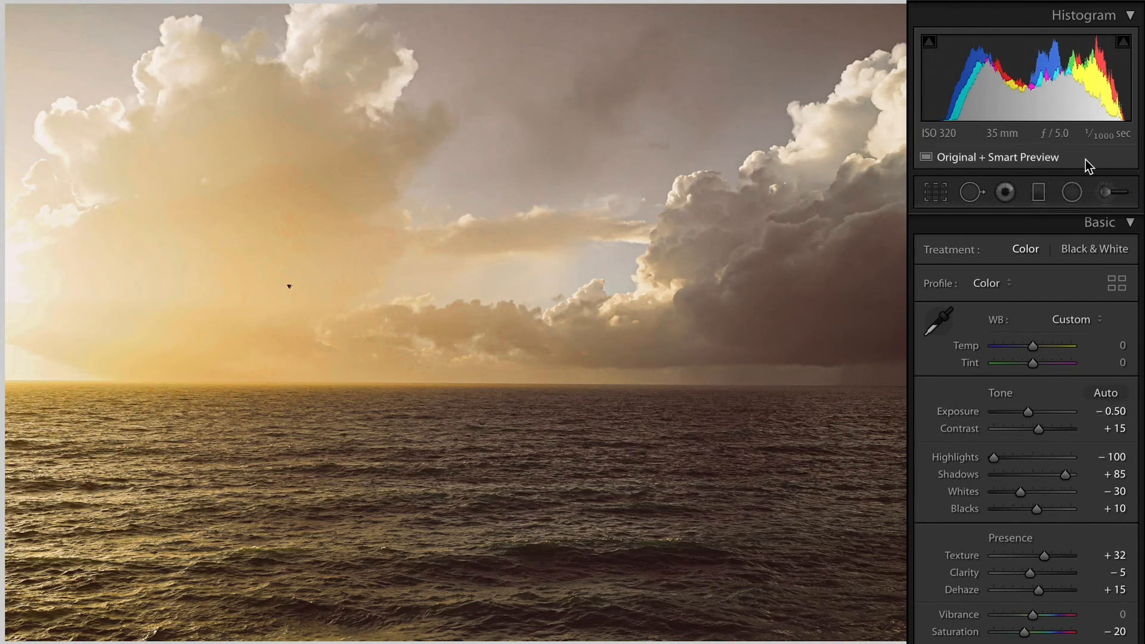
Try repositioning the seascape photo within its crop, undo the moves and leave the crop tool.
{"action": "mouse_move", "coordinate": [1094, 155]}
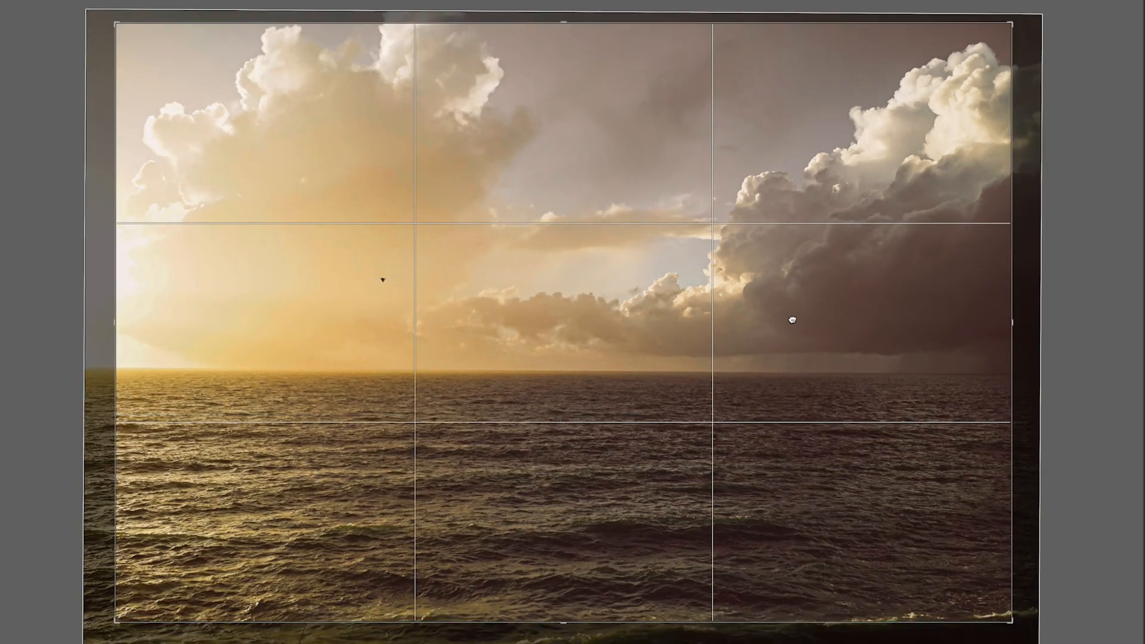
{"action": "key", "text": "ctrl+z"}
{"action": "key", "text": "ctrl+z"}
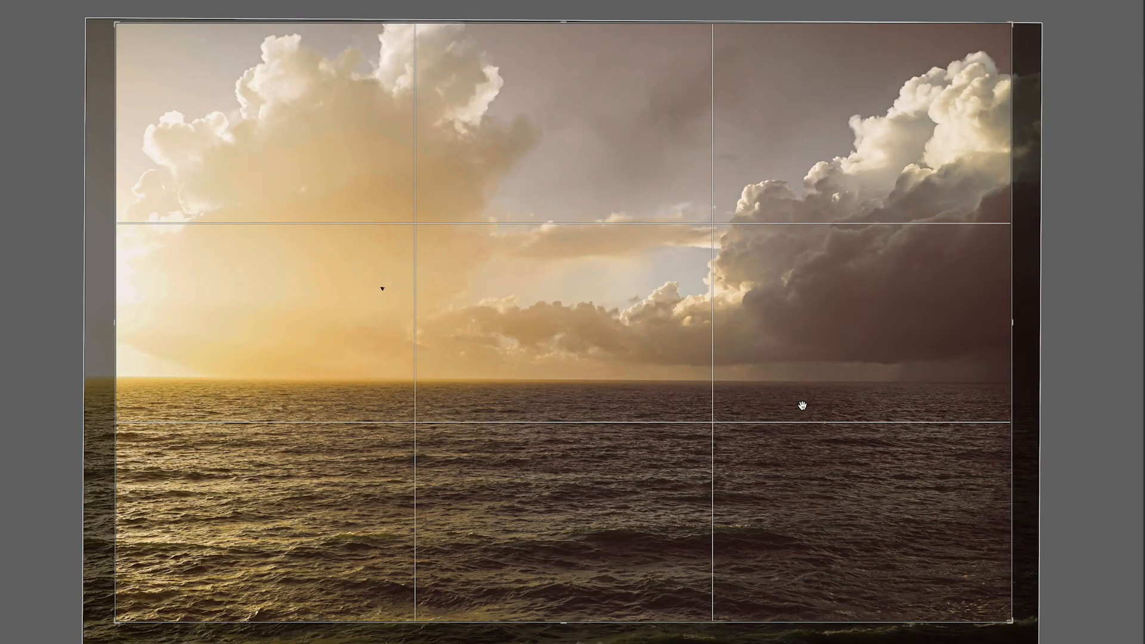
{"action": "key", "text": "Escape"}
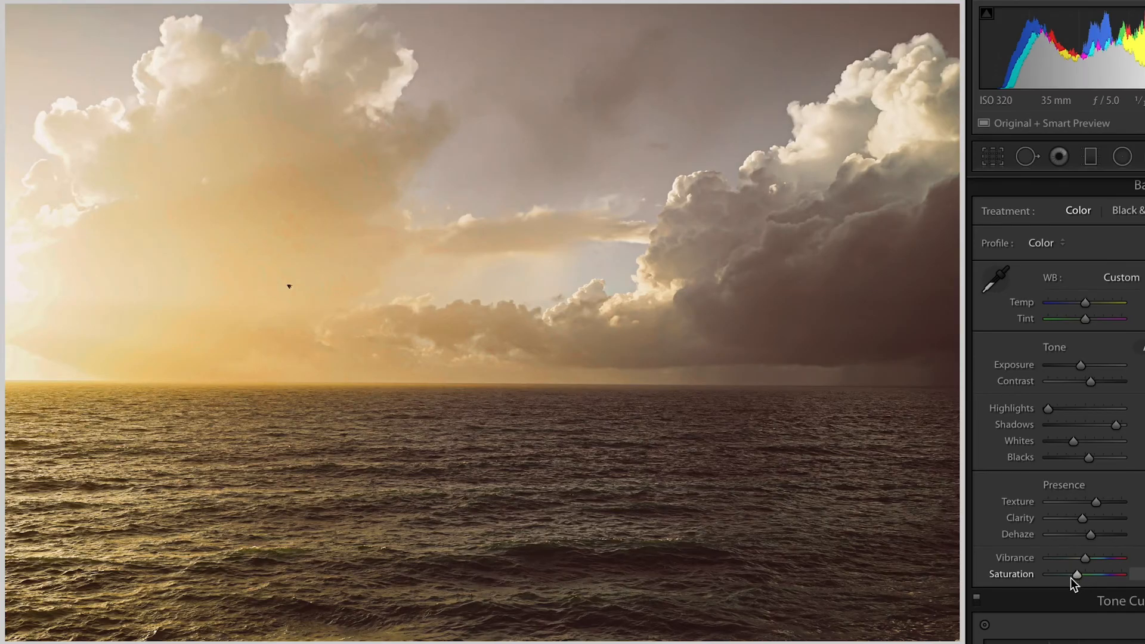
Try resetting the seascape's overall Saturation to its default and undo the change.
{"action": "double_click", "coordinate": [1032, 576]}
{"action": "key", "text": "ctrl+z"}
{"action": "scroll", "coordinate": [1068, 575], "scroll_direction": "down", "scroll_amount": 5}
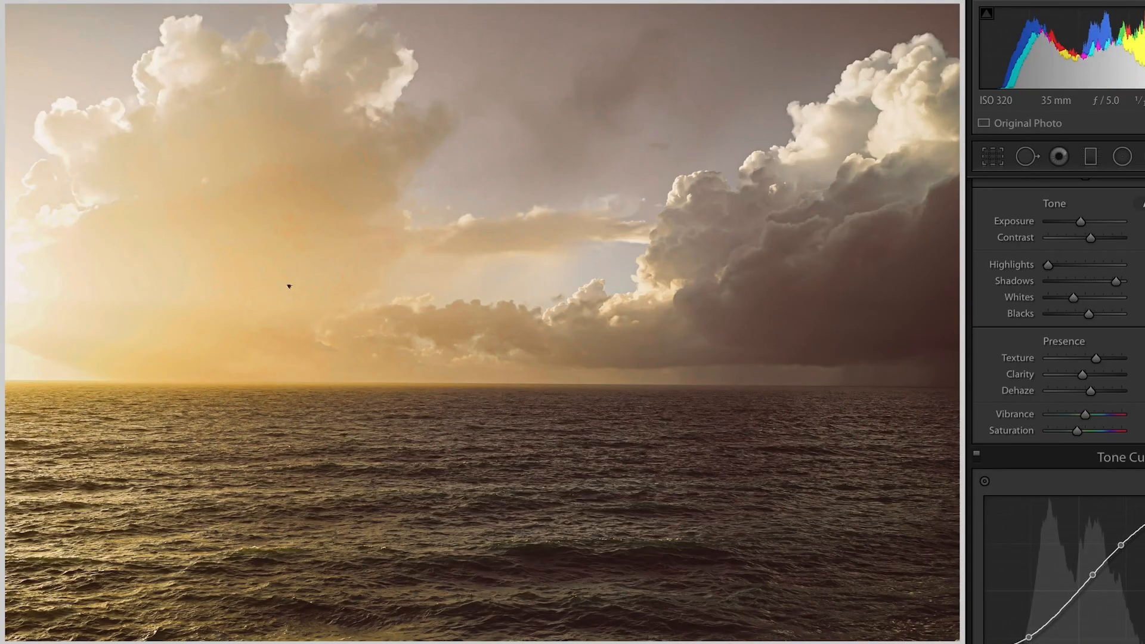
Export the seascape to the Desktop folder as a JPEG with the custom name "Morocco Reedit 2020".
{"action": "key", "text": "super+shift+e"}
{"action": "double_click", "coordinate": [689, 332]}
{"action": "type", "text": "Morocco Reedit 2020"}
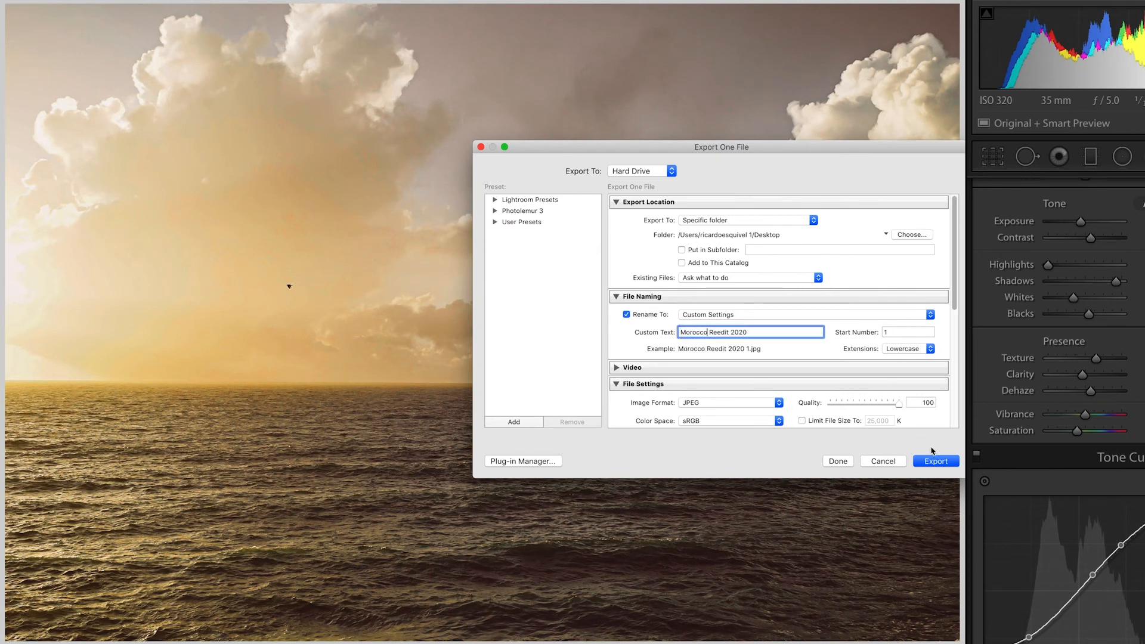
{"action": "left_click", "coordinate": [935, 462]}
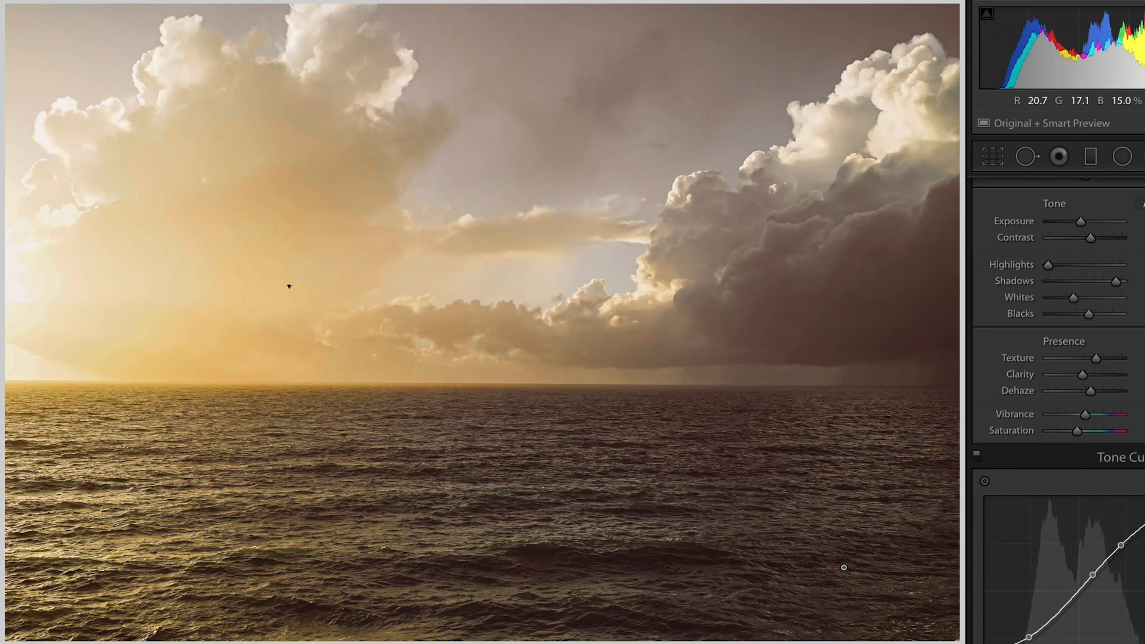